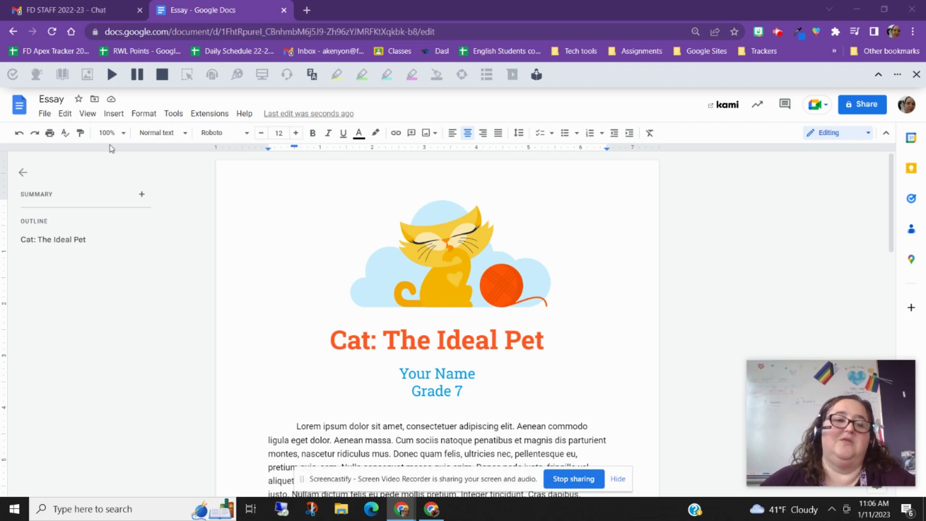
Step: Switch the essay's page setup to the Pageless format and look over the resulting layout
left_click(89, 118)
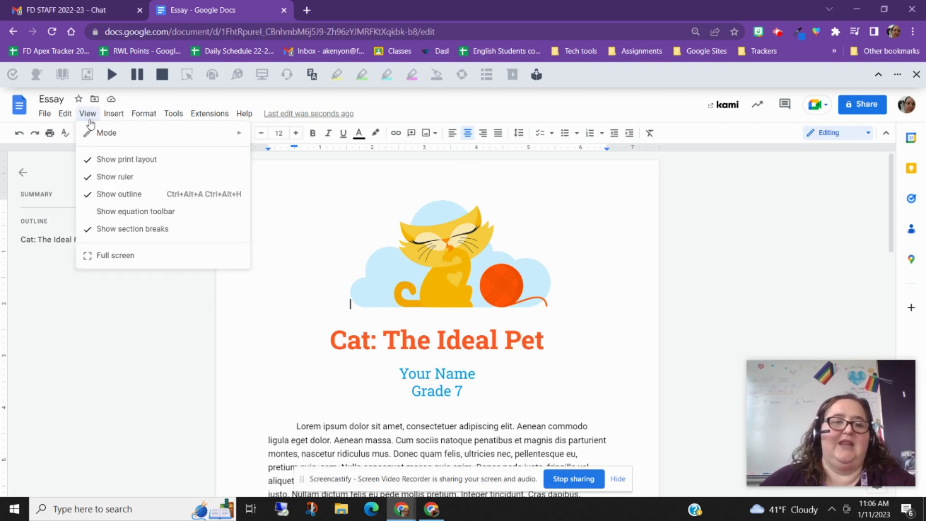
mouse_move(50, 117)
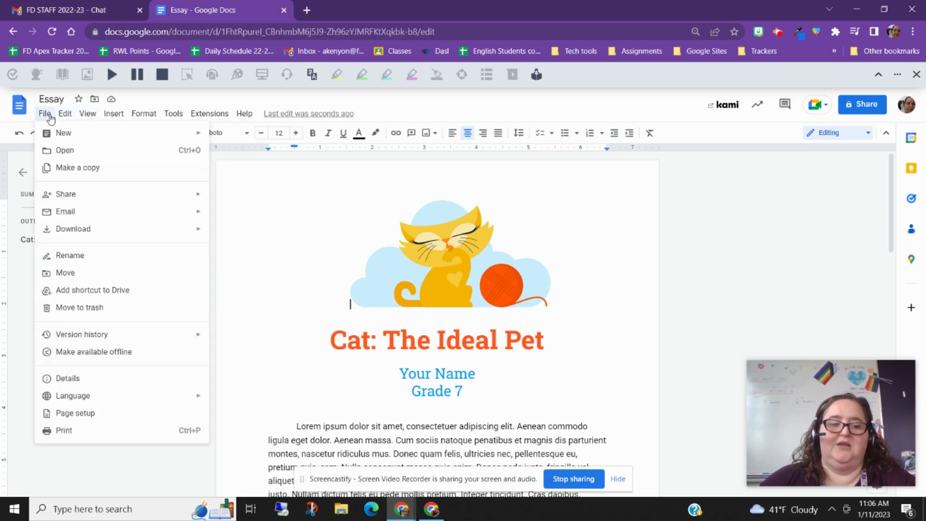
left_click(87, 417)
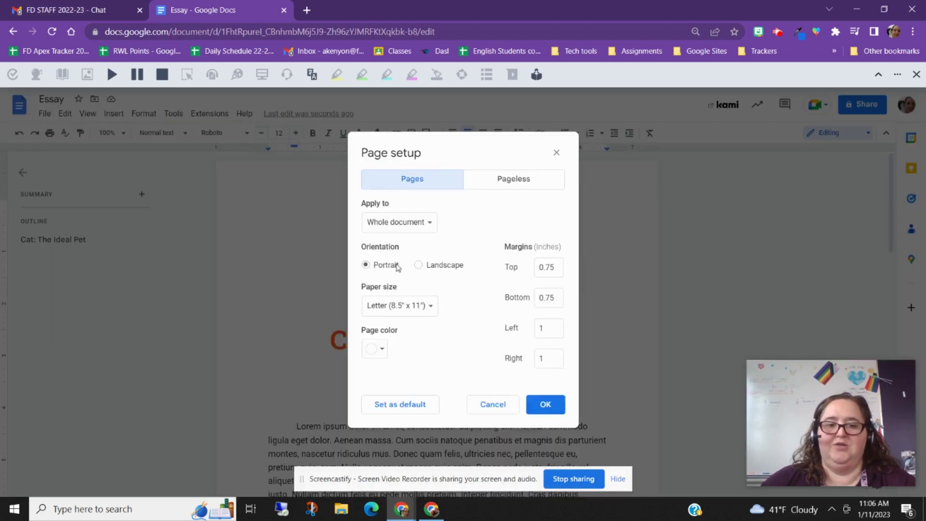
left_click(531, 183)
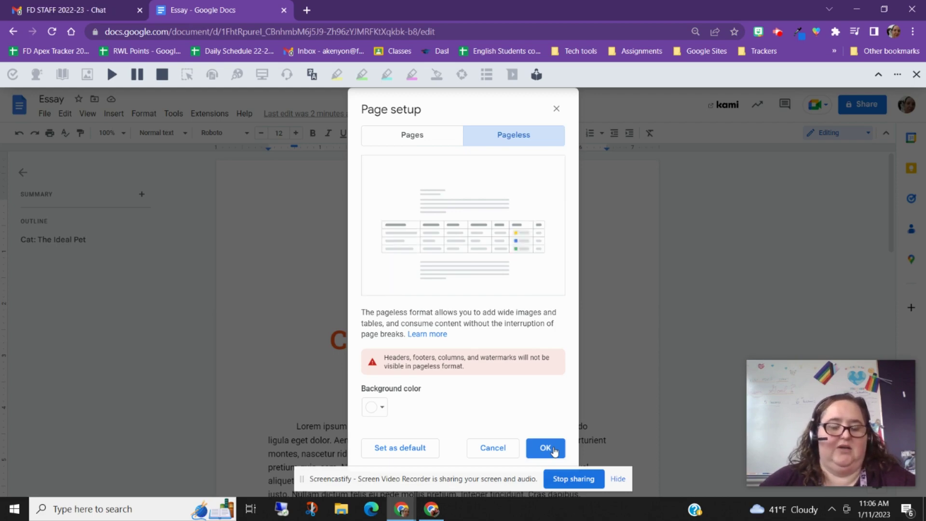
left_click(545, 448)
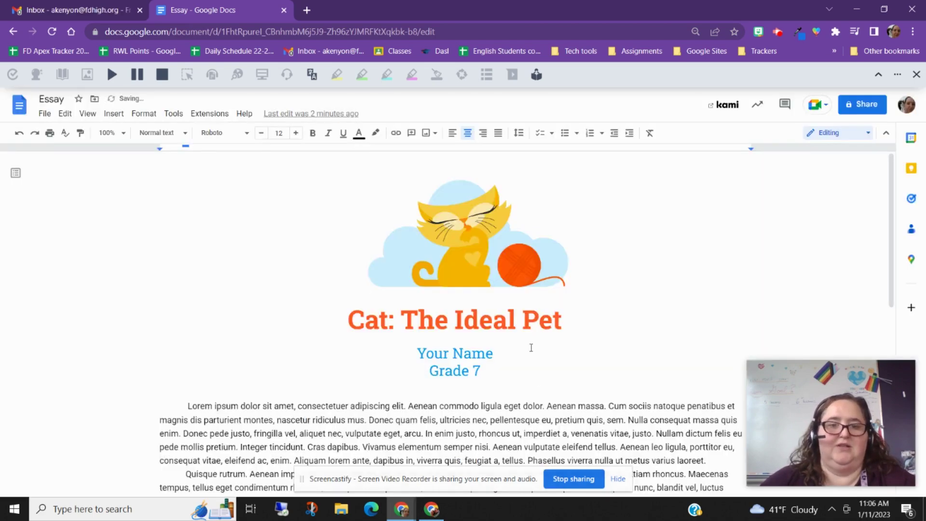
scroll(678, 231, "down", 6)
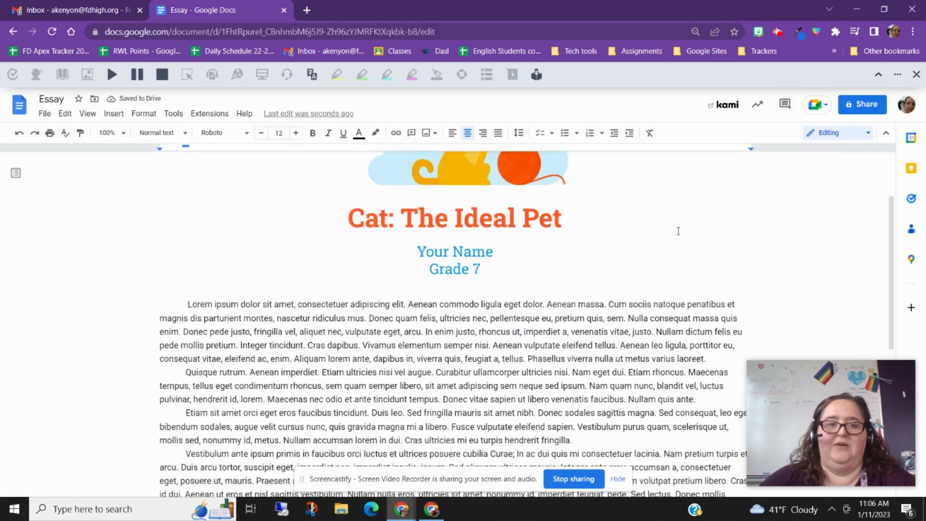
scroll(305, 206, "up", 8)
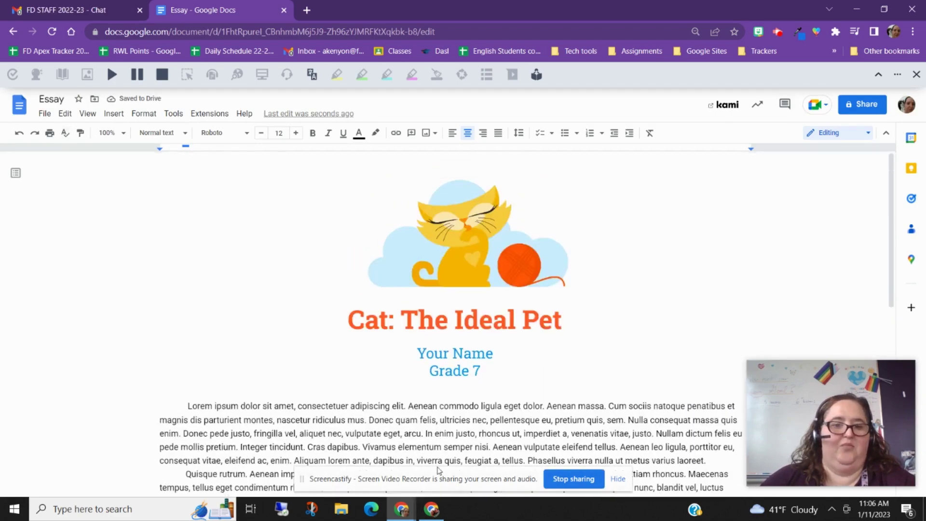
scroll(598, 299, "down", 1)
scroll(596, 283, "down", 10)
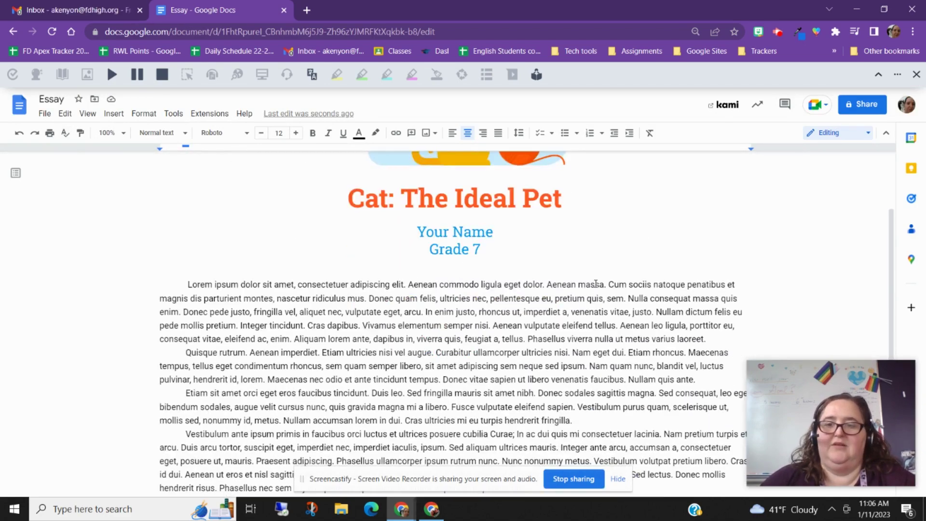
scroll(597, 284, "up", 10)
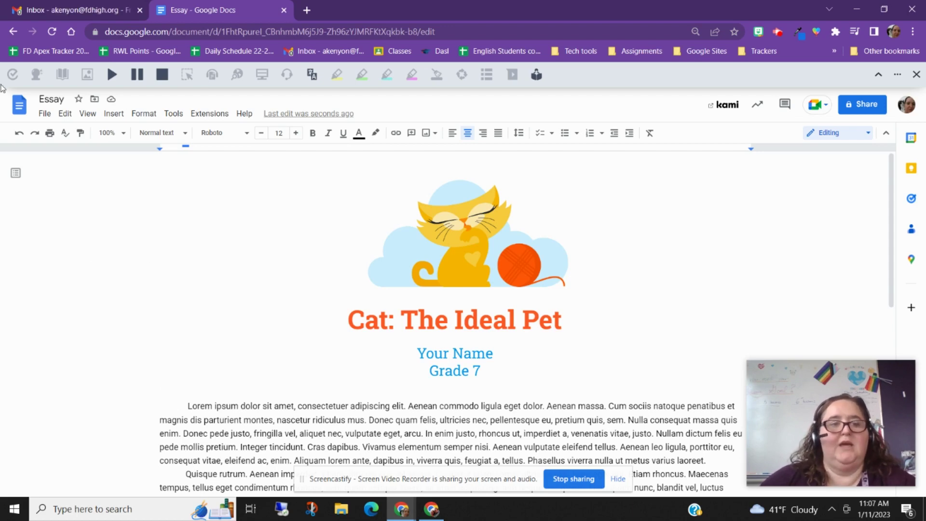
Step: Change the page setup back to the Pages format, applied to the whole document
left_click(43, 116)
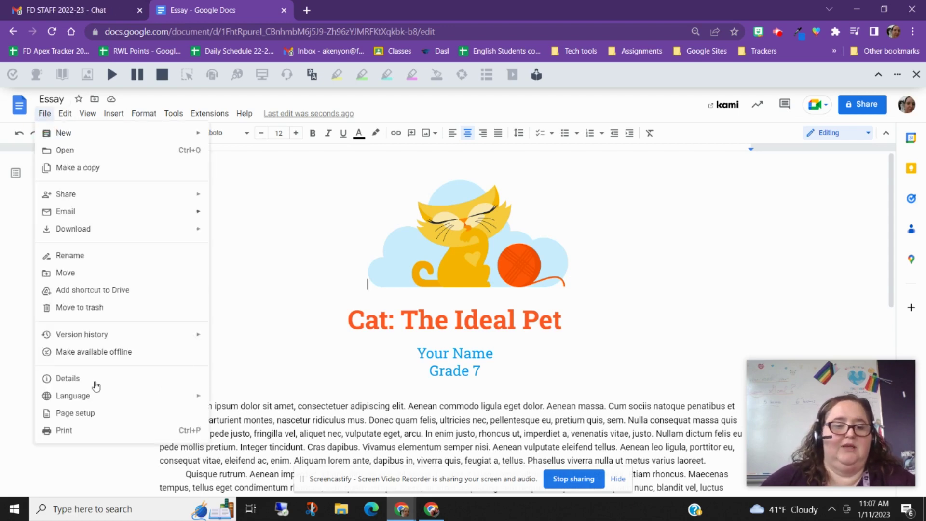
left_click(80, 417)
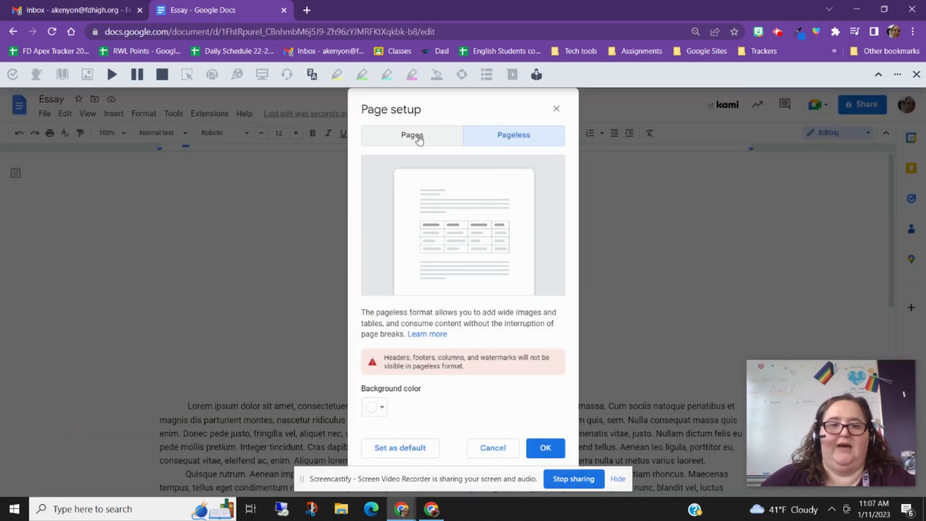
left_click(414, 140)
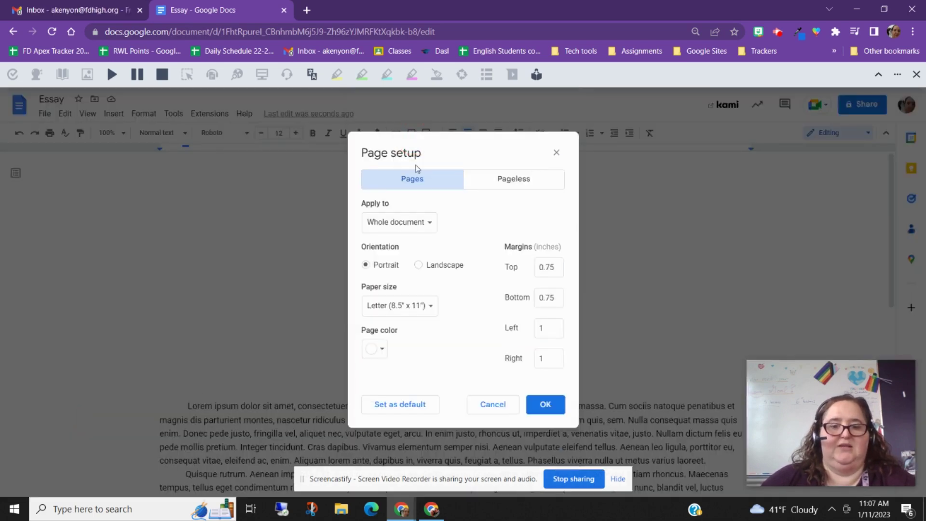
left_click(542, 407)
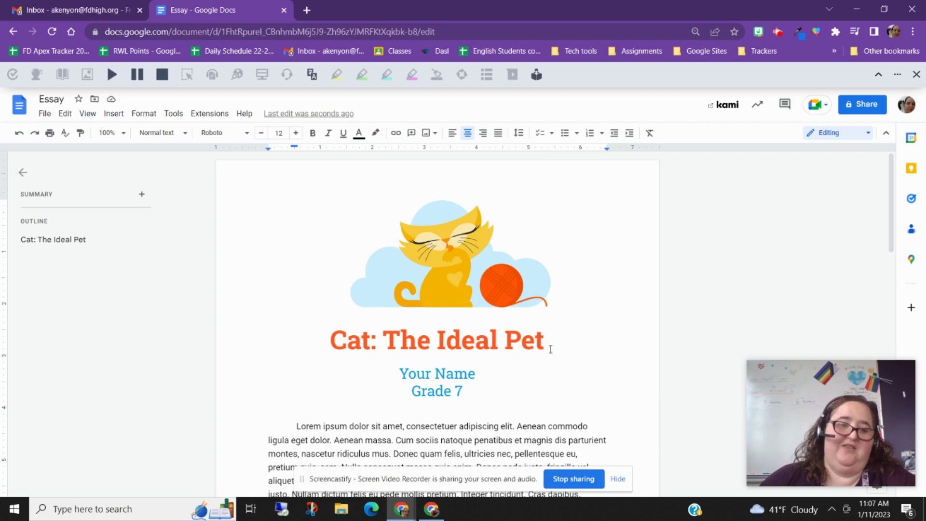
Step: Place the cursor at the end of the title "Cat: The Ideal Pet" and open the catalogue of additional fonts
scroll(550, 350, "down", 1)
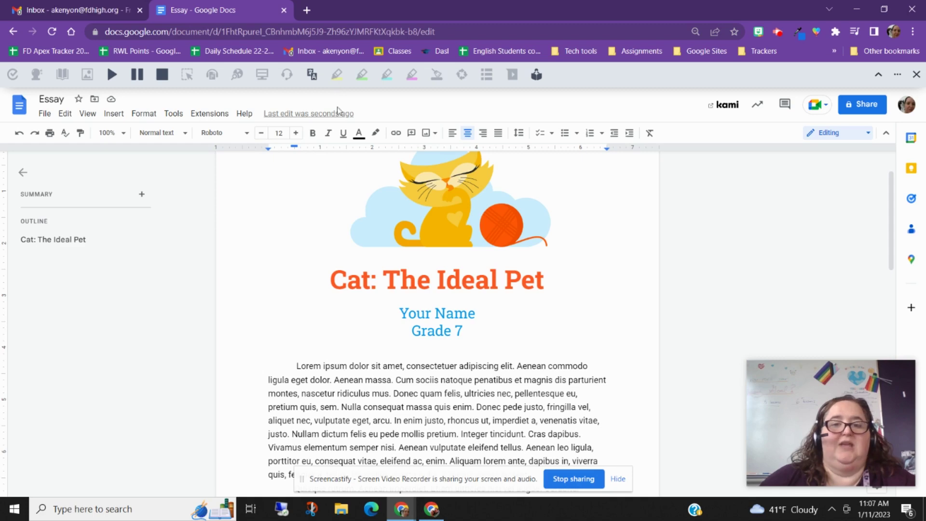
scroll(549, 352, "up", 1)
left_click(562, 341)
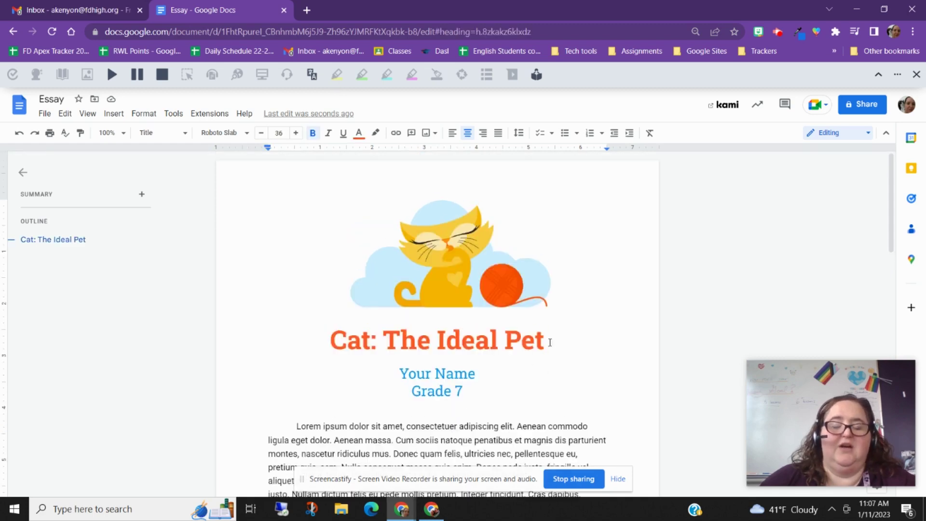
left_click(247, 133)
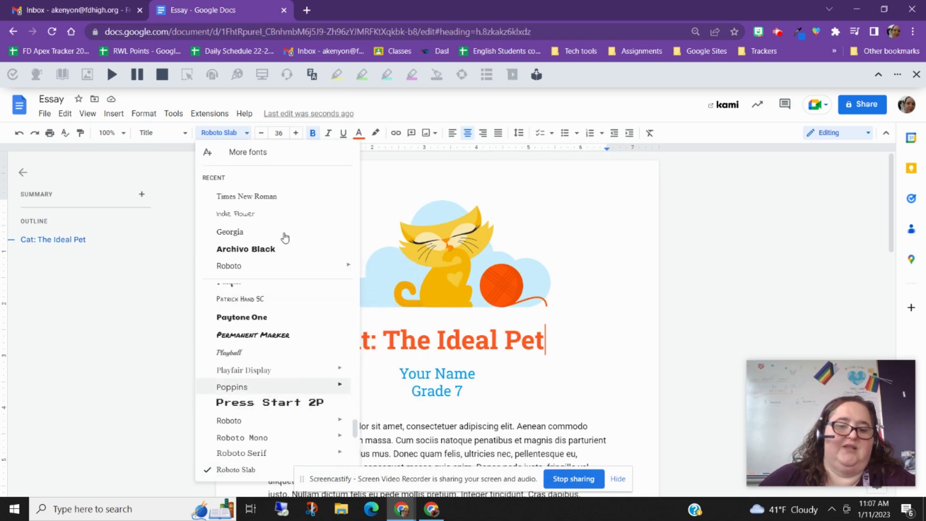
left_click(244, 153)
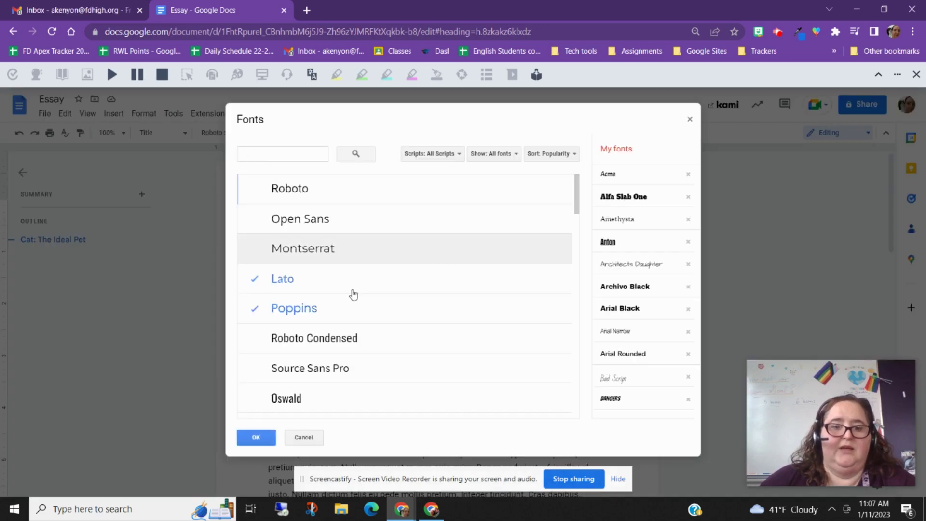
Step: Find Amatic SC in the font catalogue and add it to My fonts
scroll(544, 238, "down", 10)
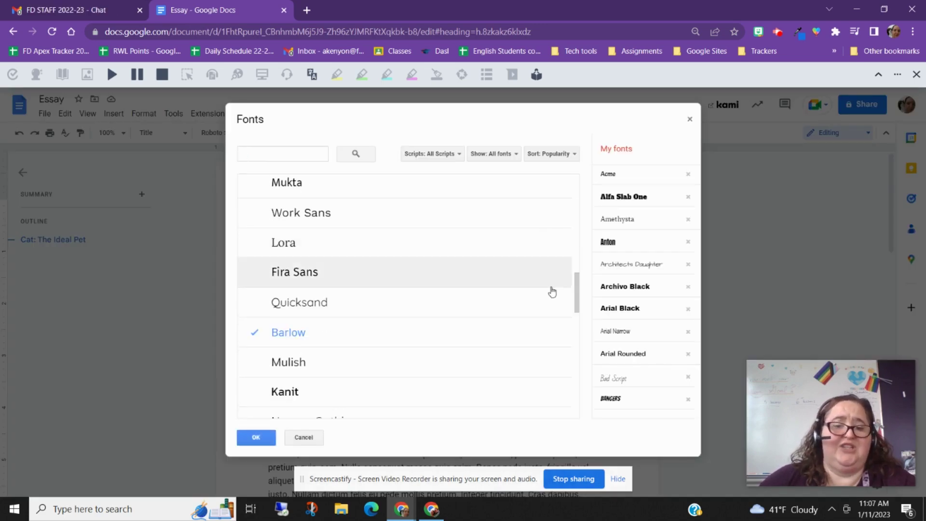
scroll(555, 328, "down", 15)
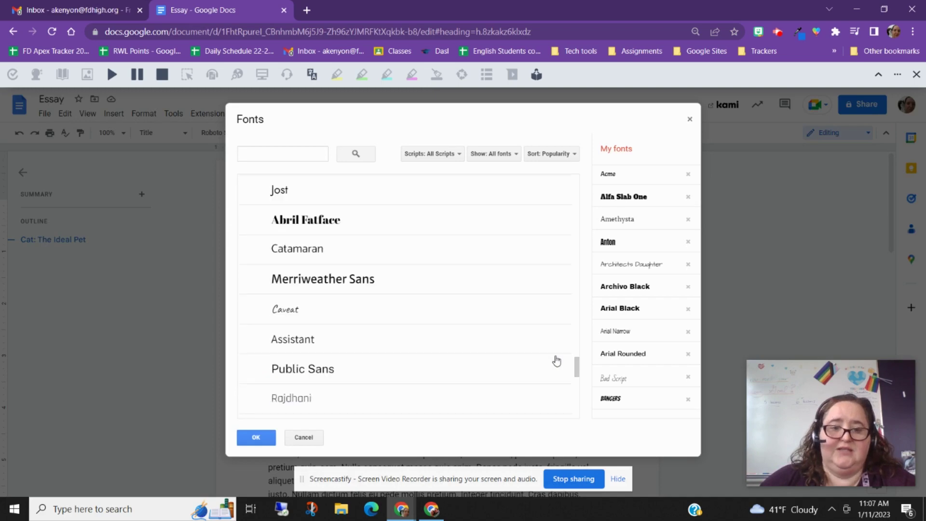
scroll(556, 361, "down", 12)
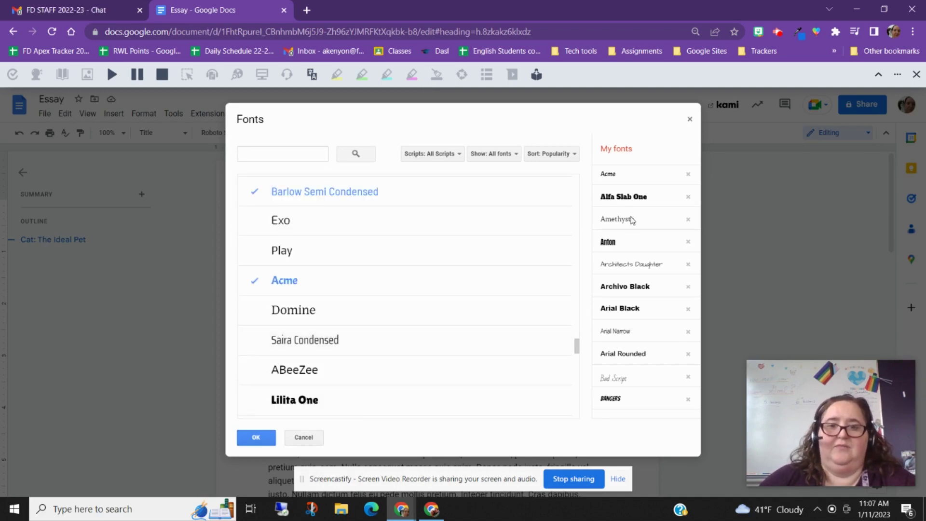
scroll(620, 356, "down", 15)
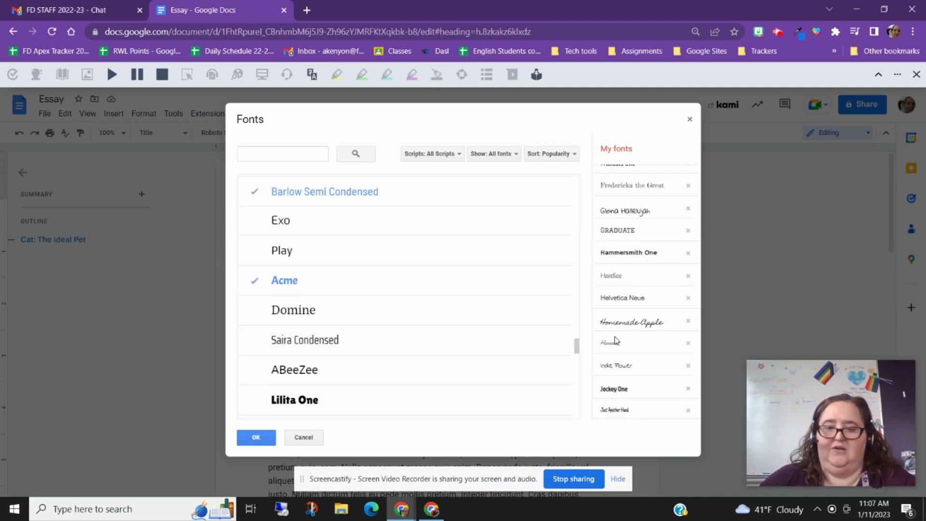
scroll(620, 357, "down", 5)
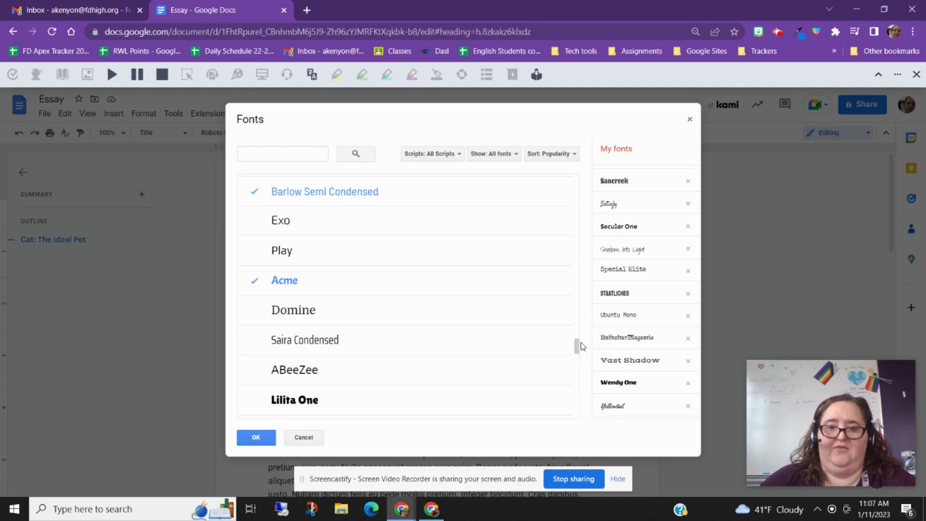
scroll(578, 347, "down", 3)
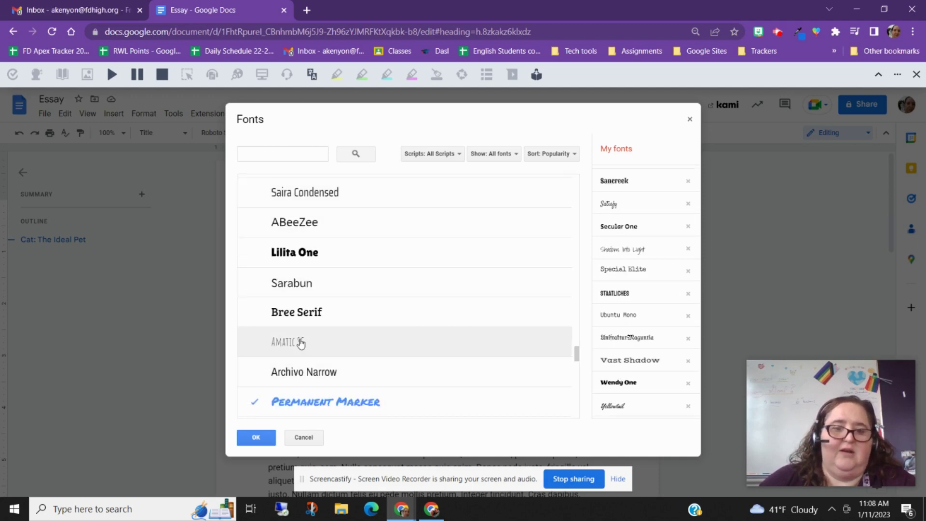
left_click(319, 351)
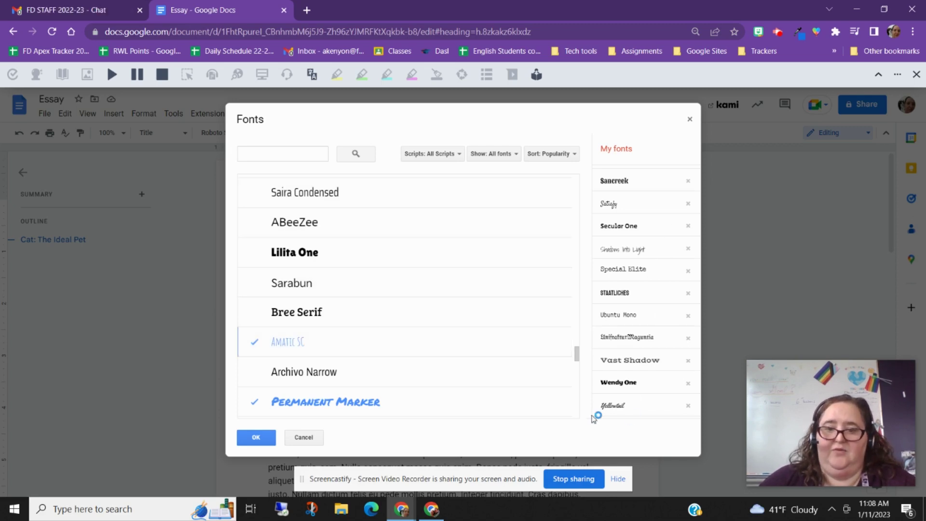
scroll(625, 255, "up", 15)
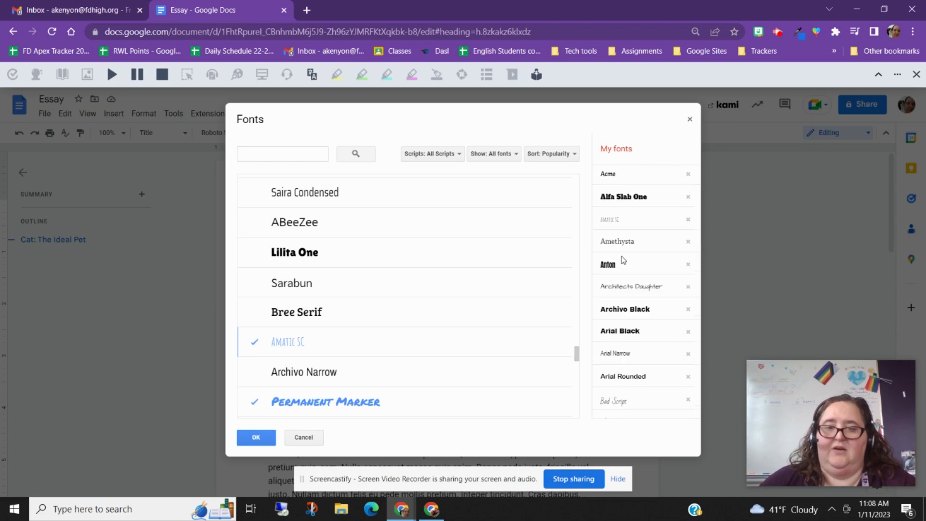
Step: Sort the font catalogue by date added
scroll(413, 265, "down", 10)
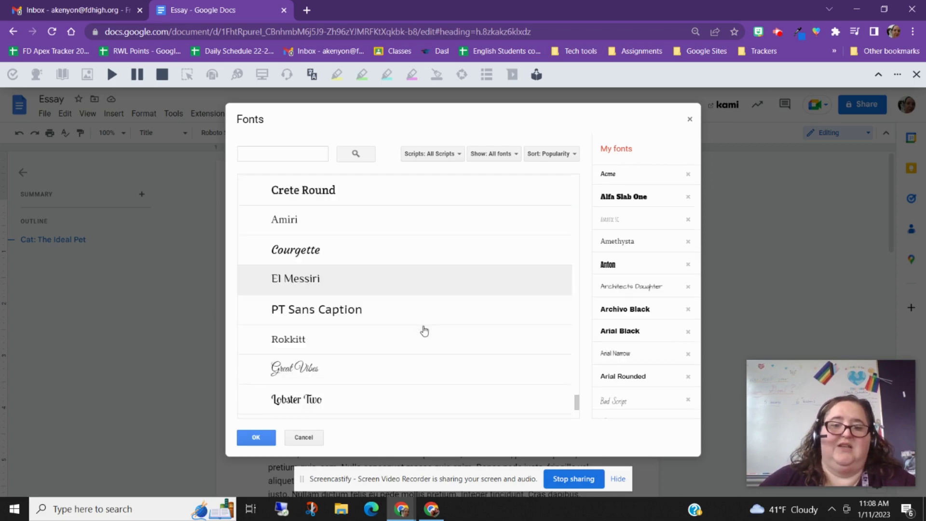
scroll(423, 330, "down", 20)
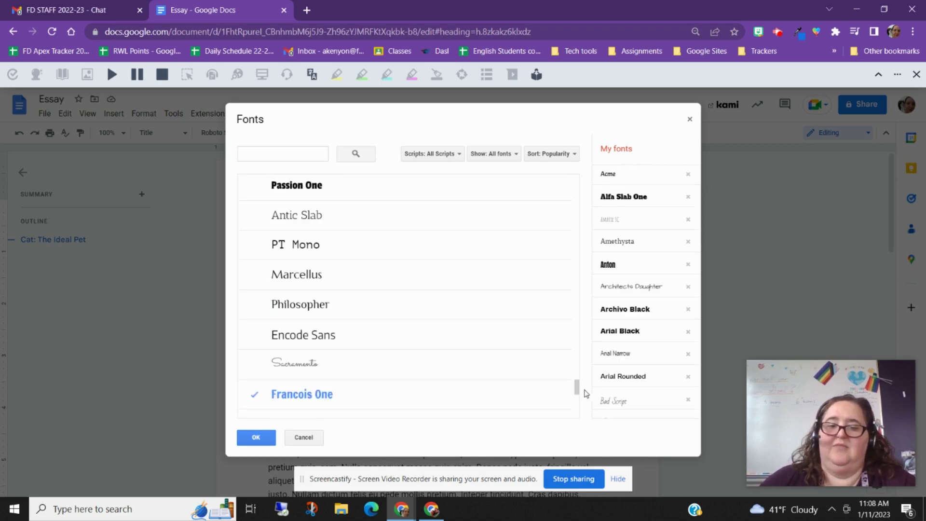
left_click_drag(580, 392, 580, 206)
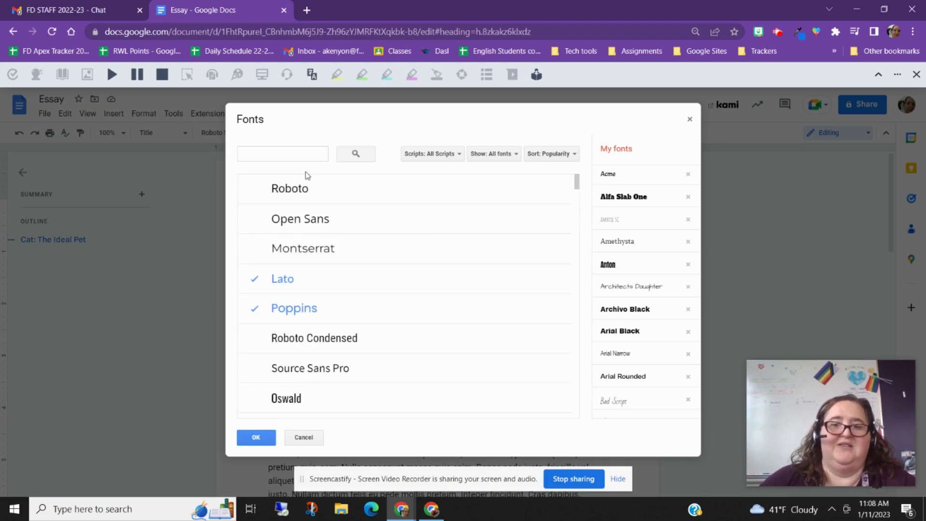
left_click(527, 155)
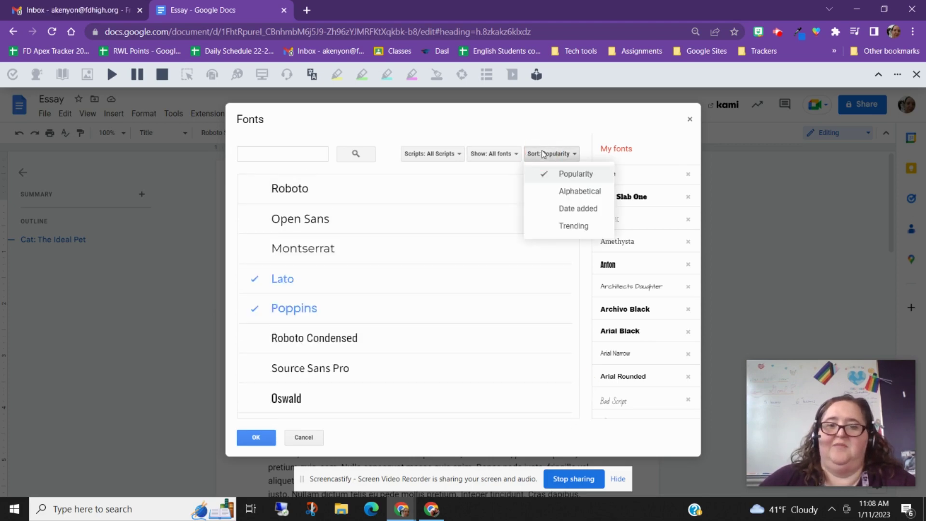
left_click(581, 208)
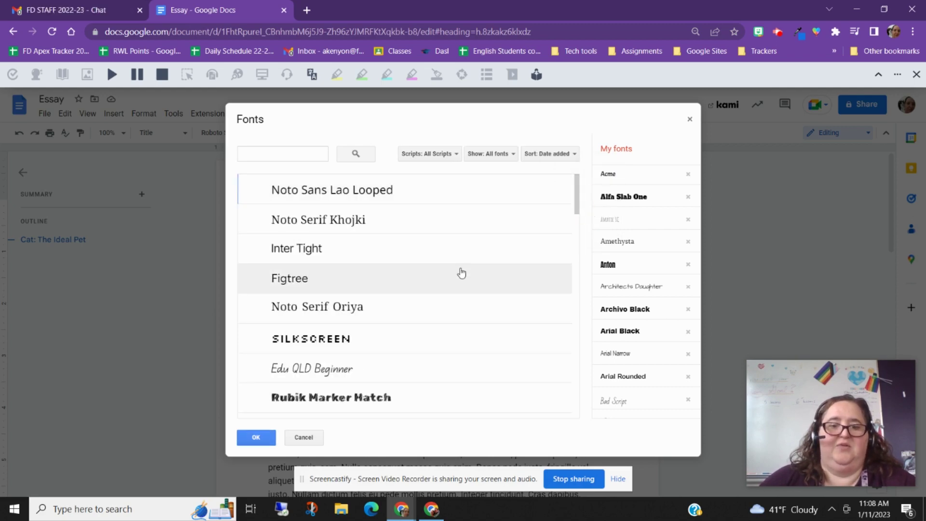
Step: Browse the date-sorted font catalogue, looking over the most recently added fonts
scroll(461, 271, "down", 4)
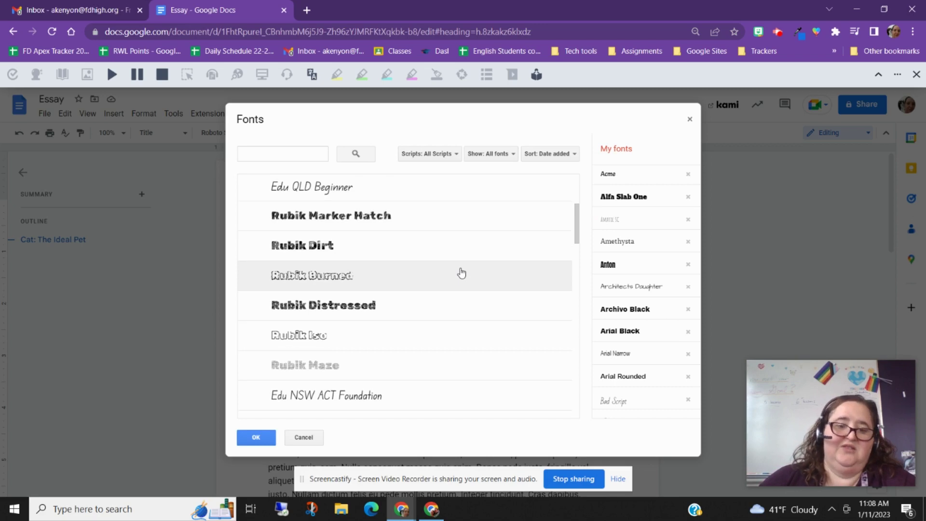
scroll(462, 273, "down", 5)
scroll(460, 273, "down", 6)
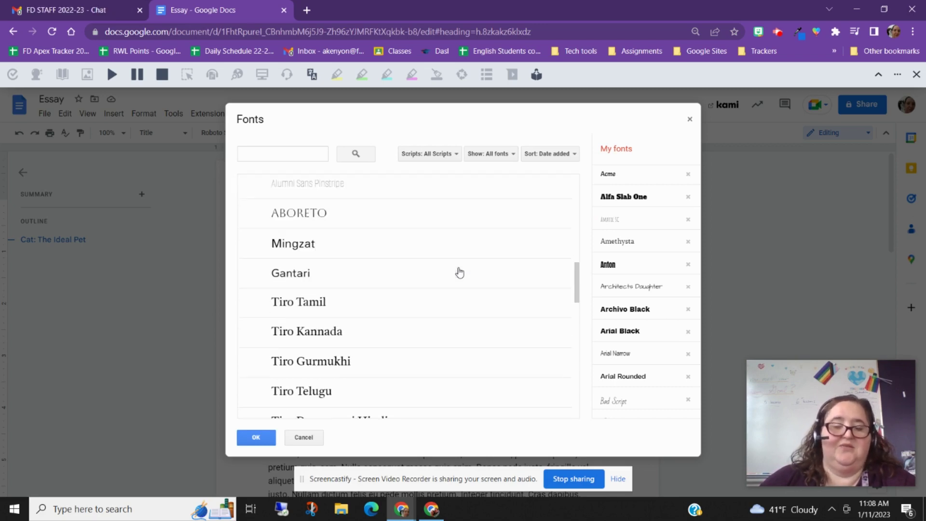
scroll(460, 272, "down", 4)
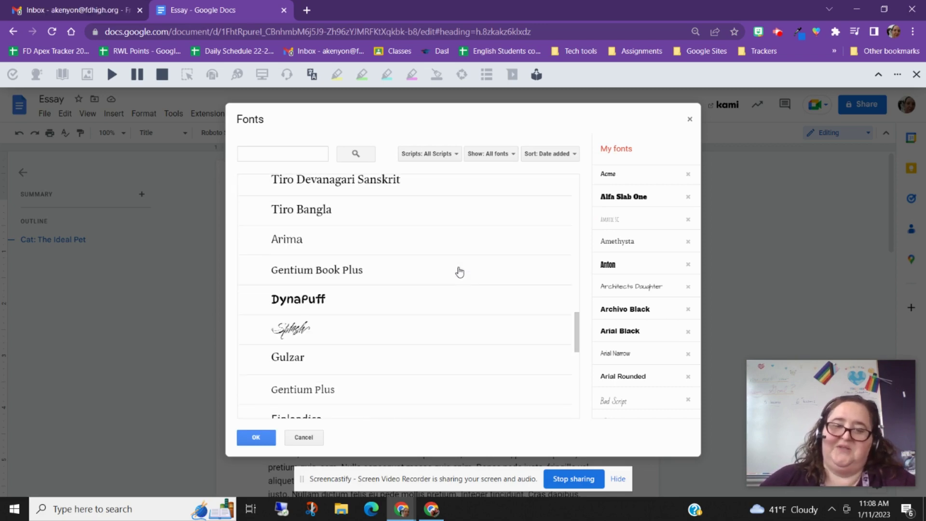
scroll(408, 343, "down", 1)
scroll(408, 343, "down", 6)
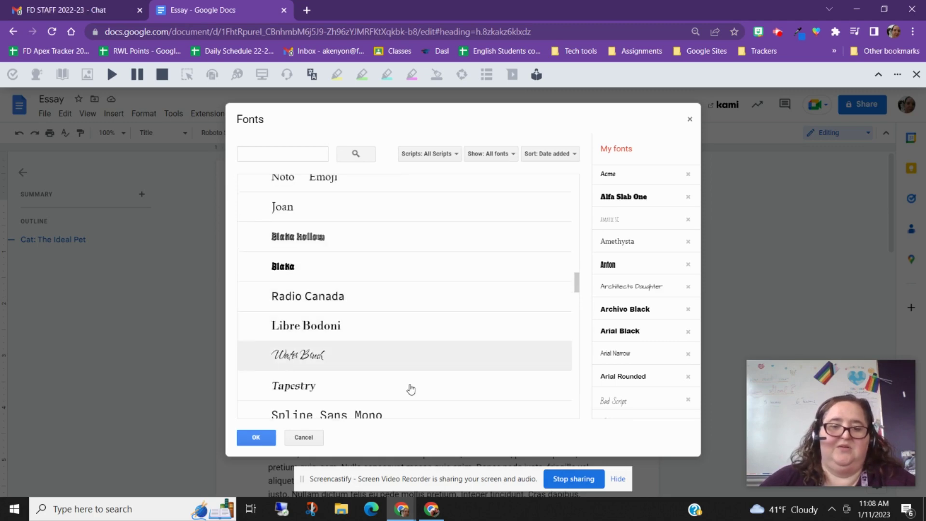
scroll(394, 381, "down", 2)
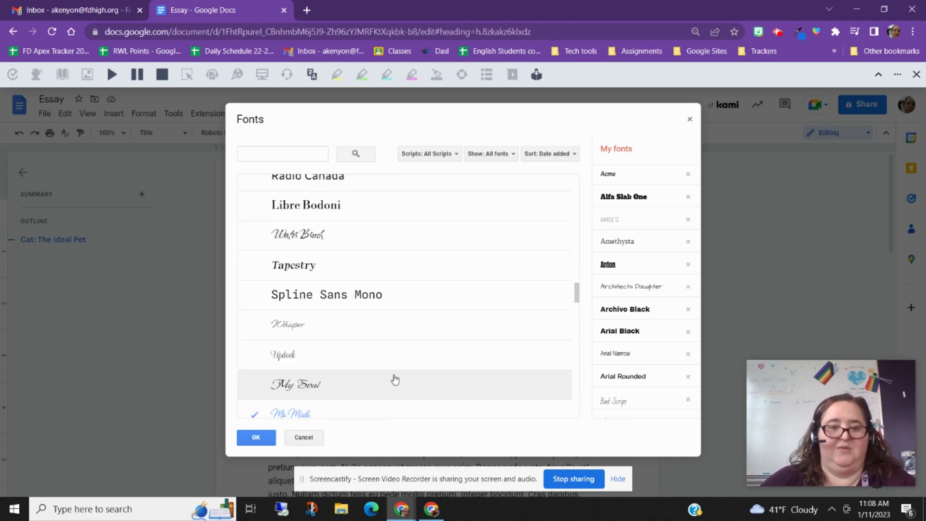
scroll(393, 379, "down", 2)
scroll(393, 378, "down", 3)
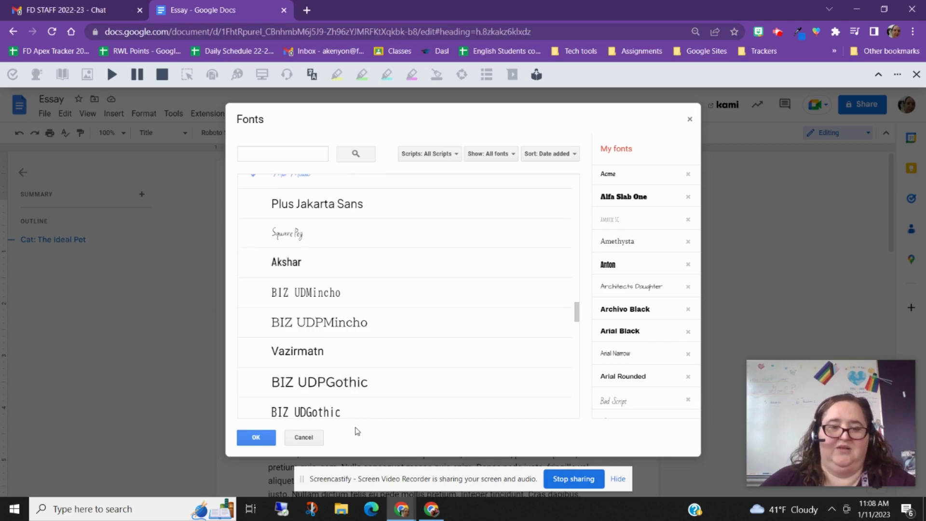
scroll(411, 363, "down", 6)
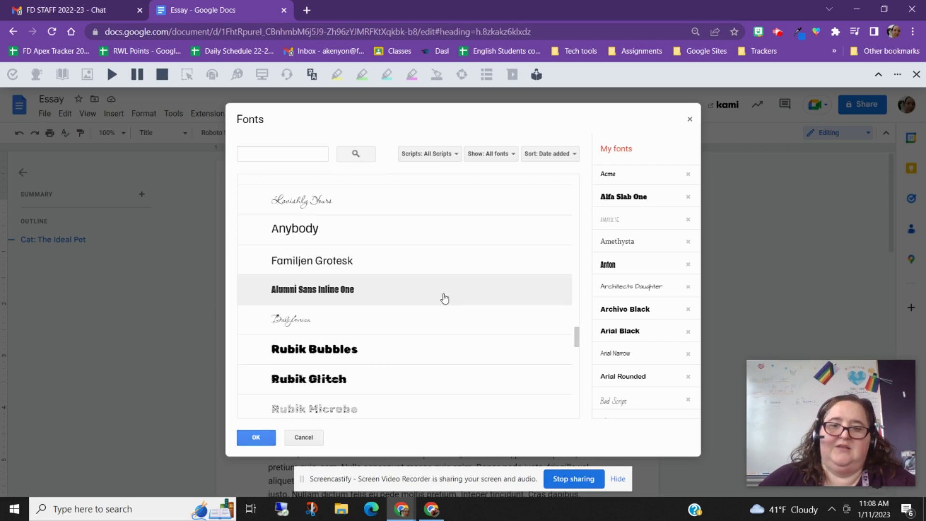
Step: Search the font catalogue for "beb" and toggle Bebas Neue off and back on
left_click(305, 153)
type("bebe")
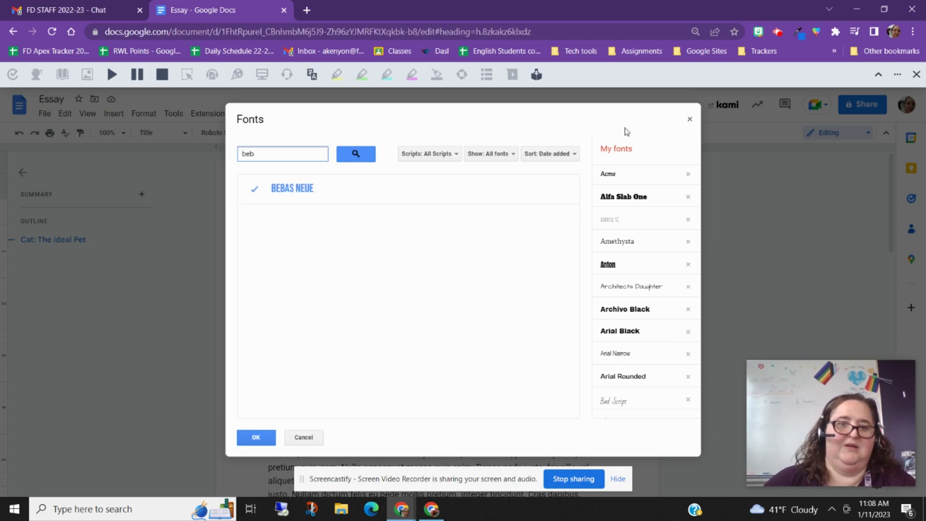
left_click(293, 190)
left_click(292, 193)
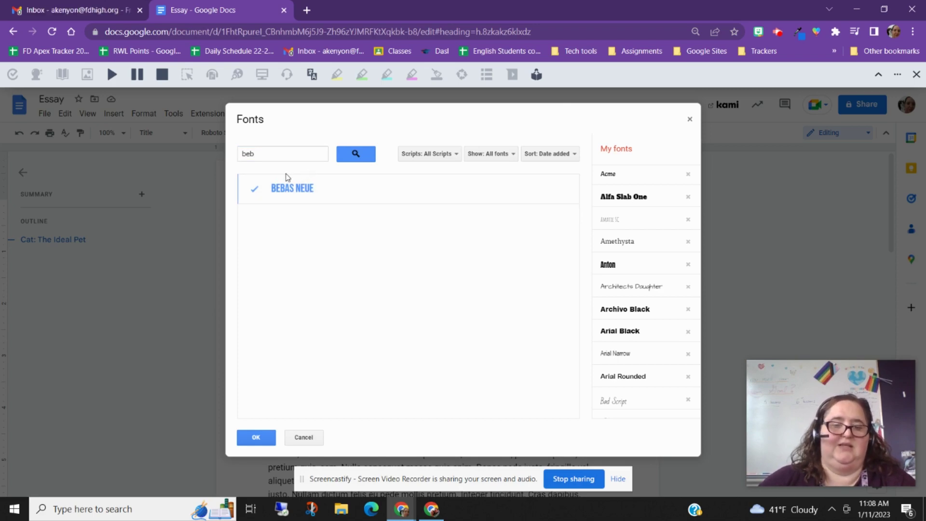
Step: Search the font catalogue for "alfa" and confirm the font selection
double_click(239, 152)
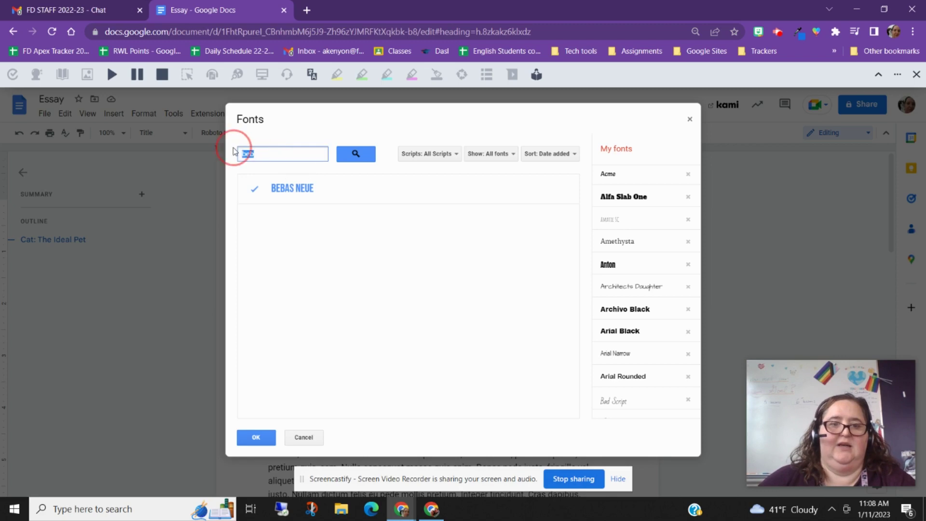
key("BackSpace")
type("al")
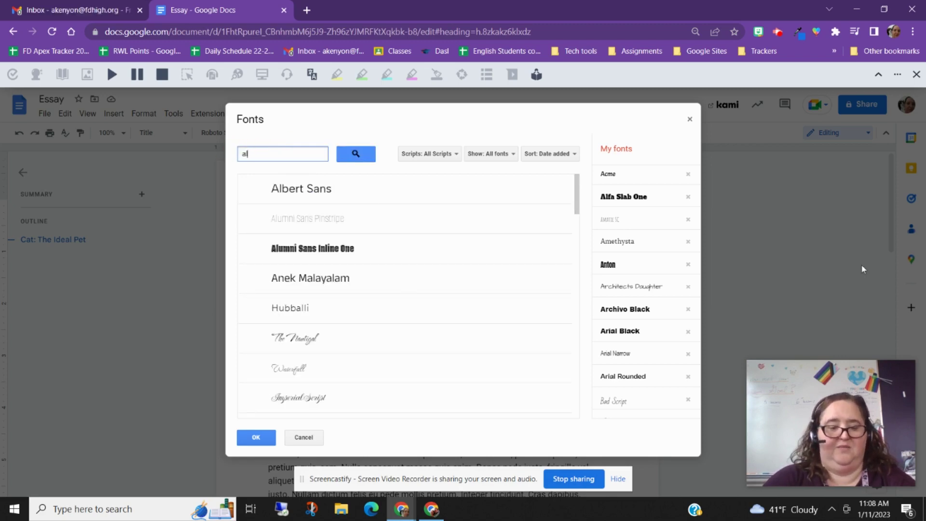
type("fa")
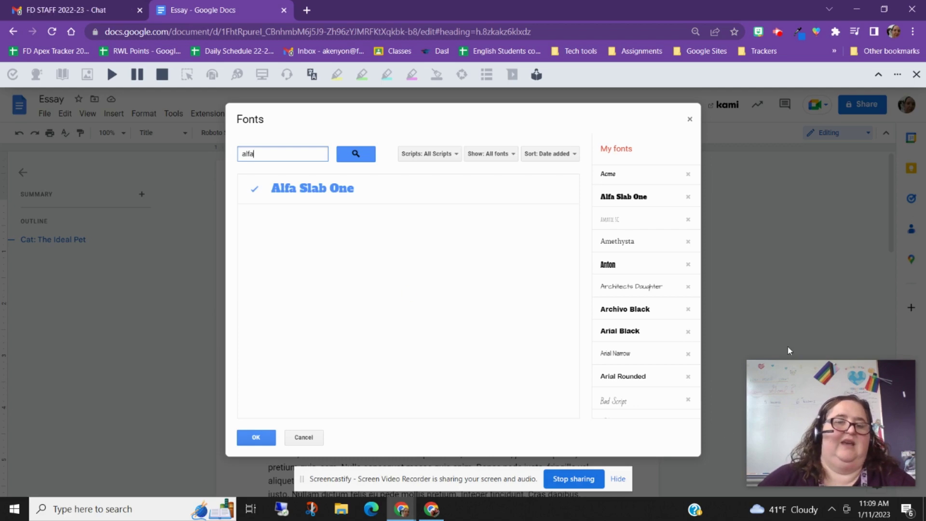
left_click(256, 437)
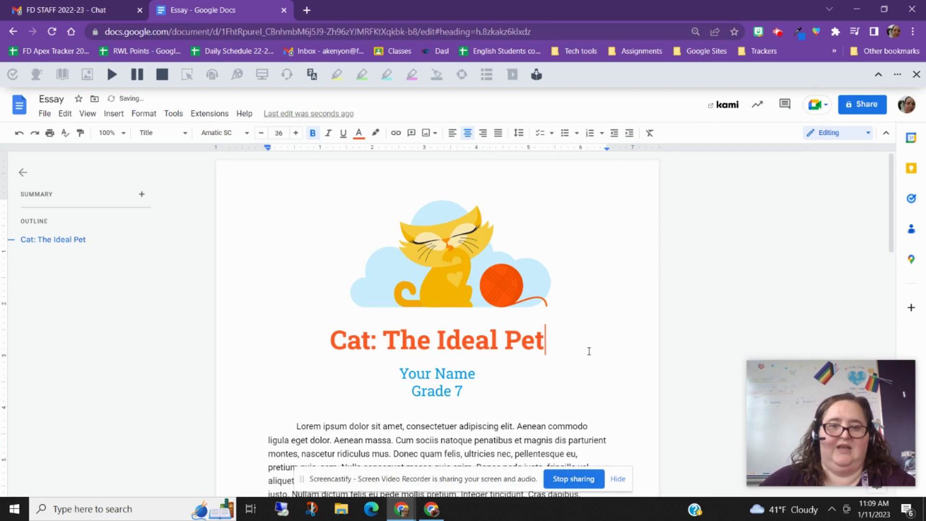
Step: Change the font of the title "Cat: The Ideal Pet" to Bebas Neue
left_click(551, 341)
left_click_drag(541, 342, 314, 337)
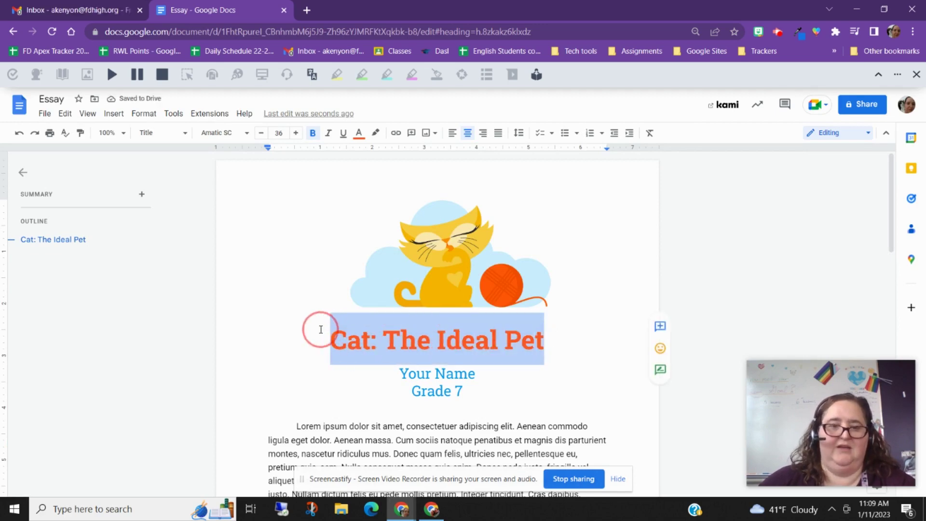
left_click(247, 133)
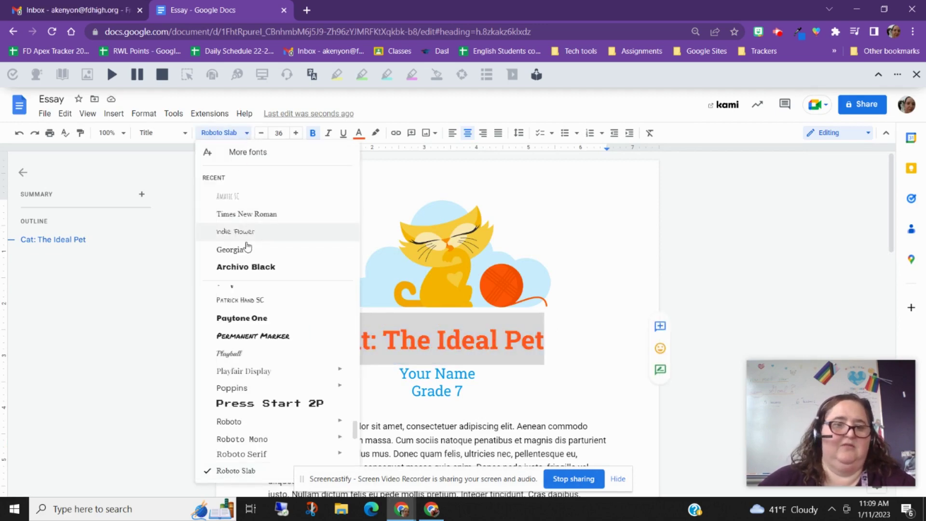
mouse_move(252, 376)
scroll(255, 371, "up", 15)
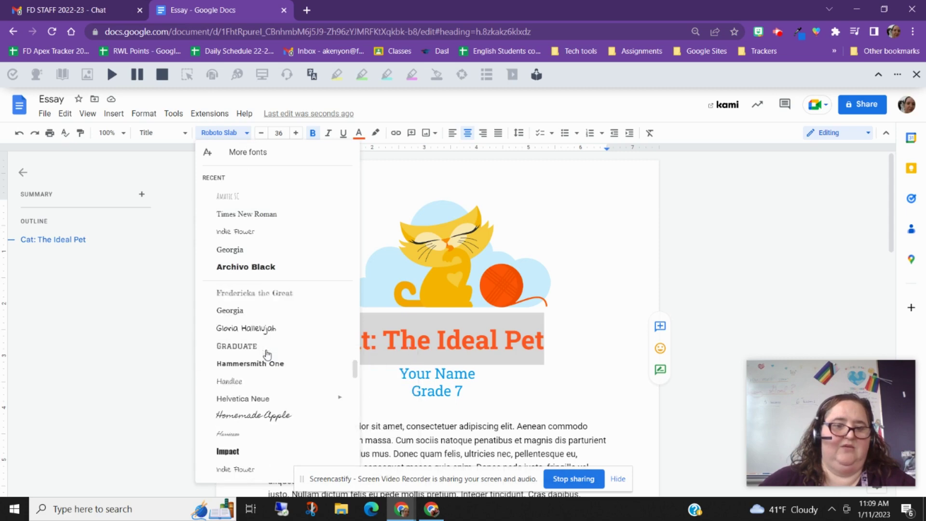
scroll(261, 353, "down", 6)
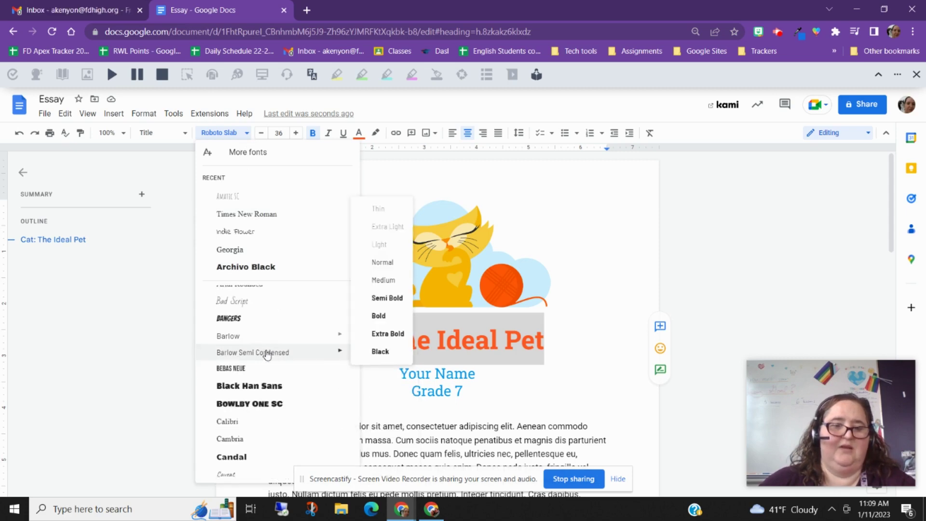
scroll(245, 327, "up", 1)
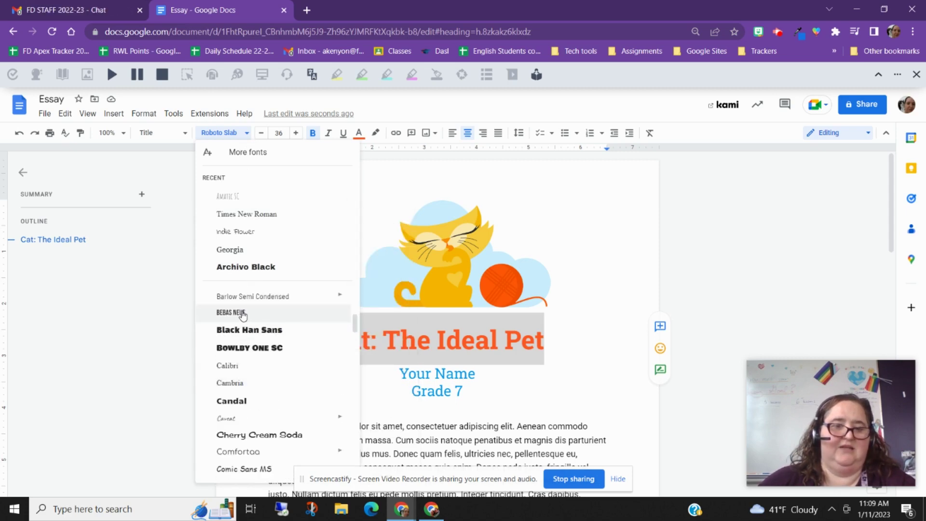
left_click(240, 314)
left_click(724, 248)
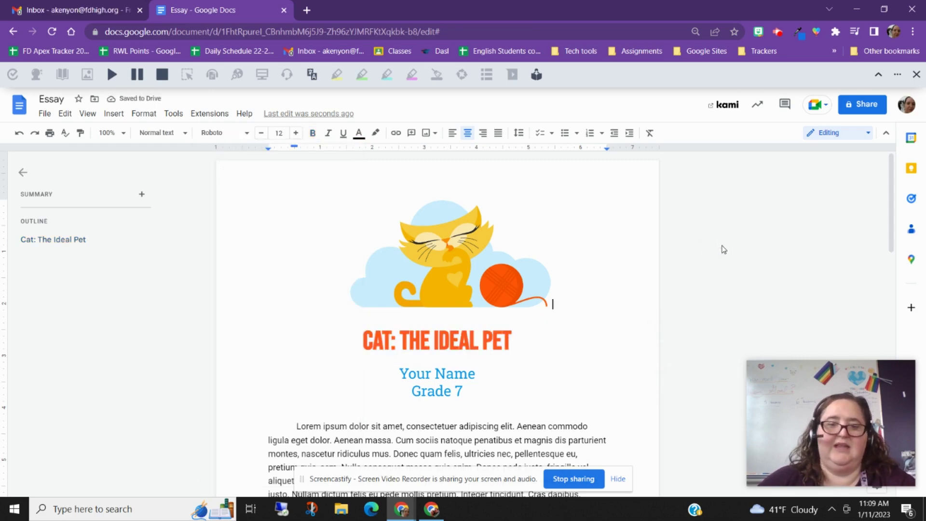
Step: Select the "Your Name" and "Grade 7" lines below the title
scroll(474, 346, "down", 1)
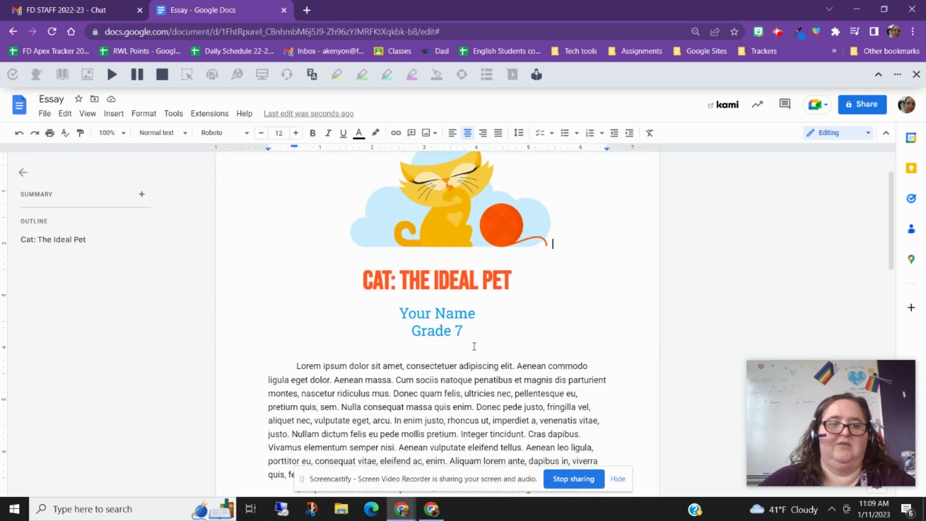
left_click_drag(471, 329, 391, 312)
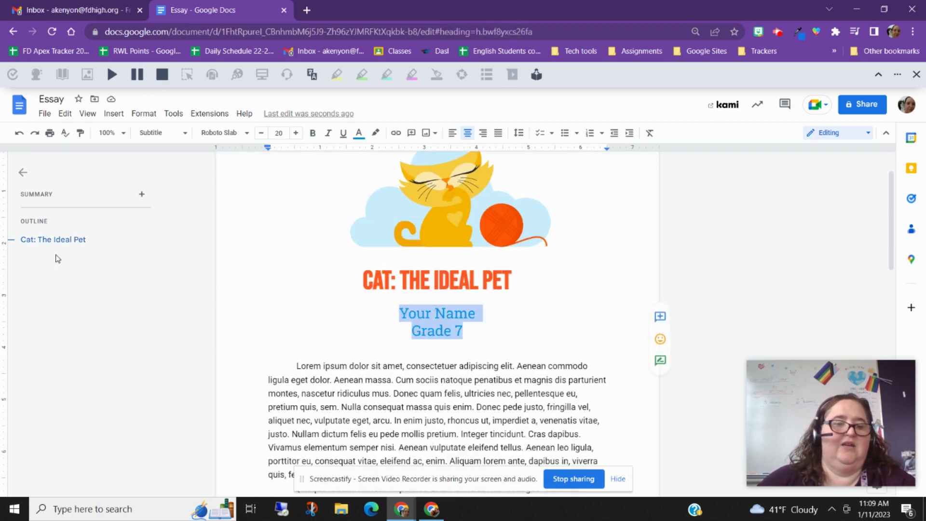
Step: Add a new line reading "My cat is the bests" after the second paragraph on page 2
scroll(472, 320, "down", 10)
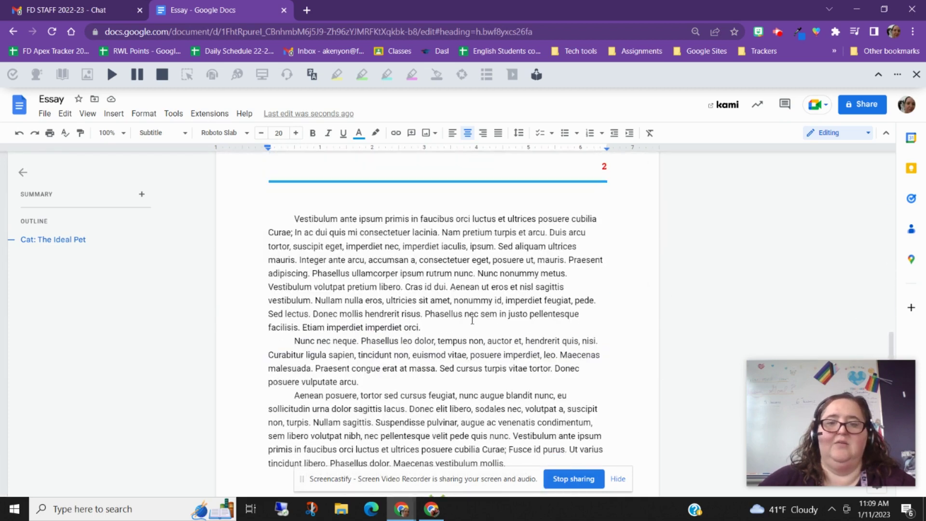
scroll(472, 320, "down", 4)
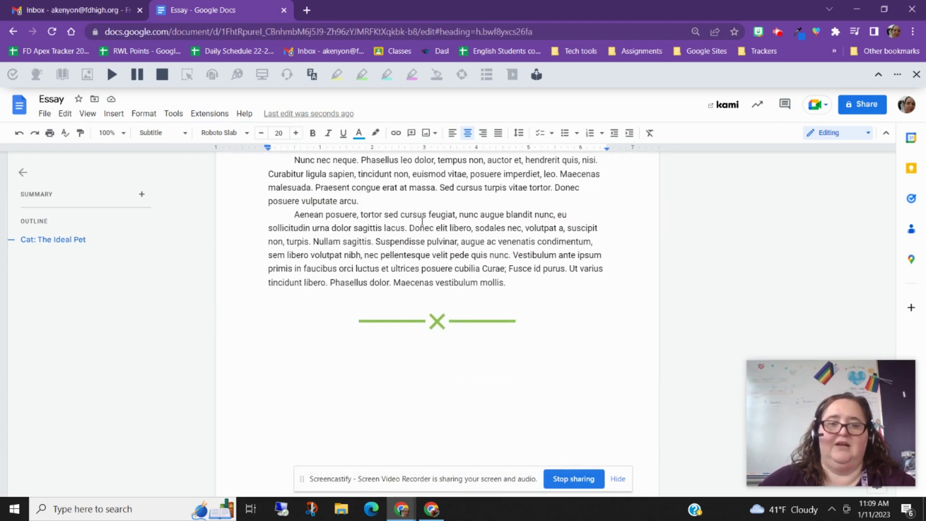
left_click(395, 202)
key("Return")
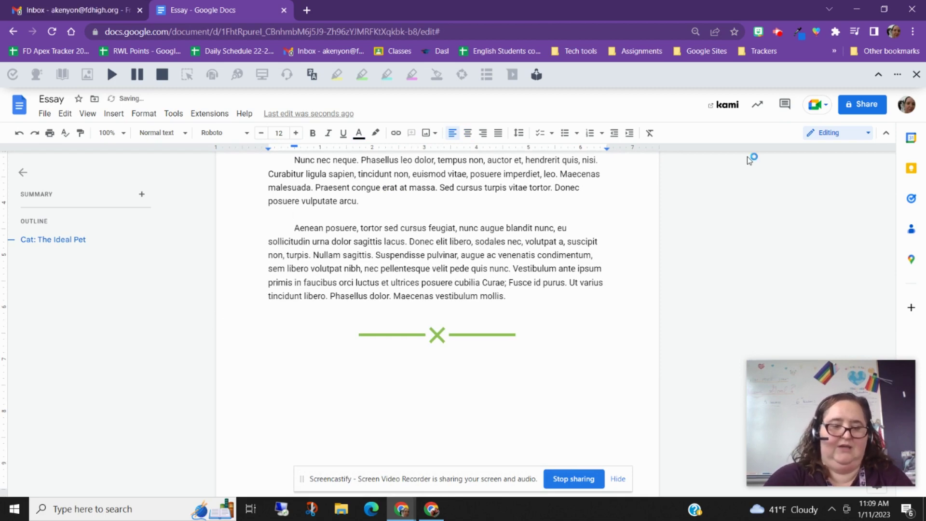
key("ctrl+k")
key("Escape")
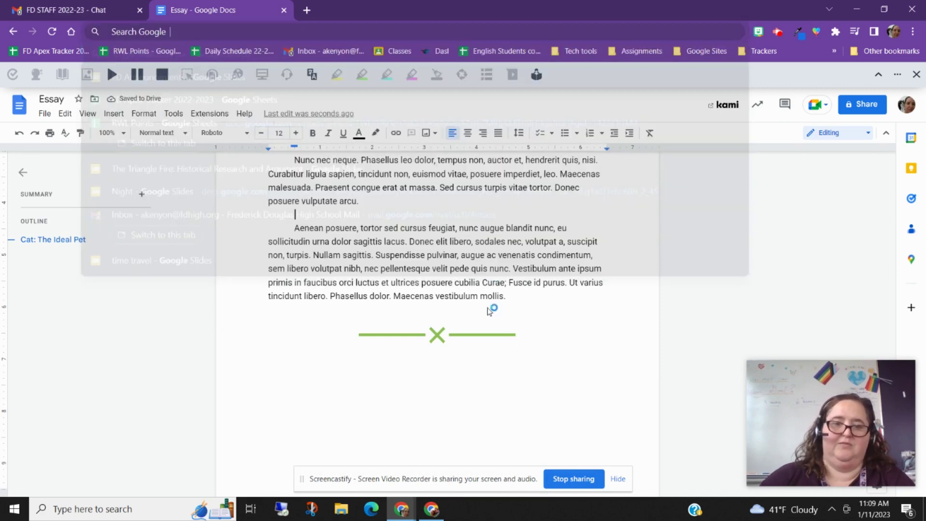
left_click(395, 215)
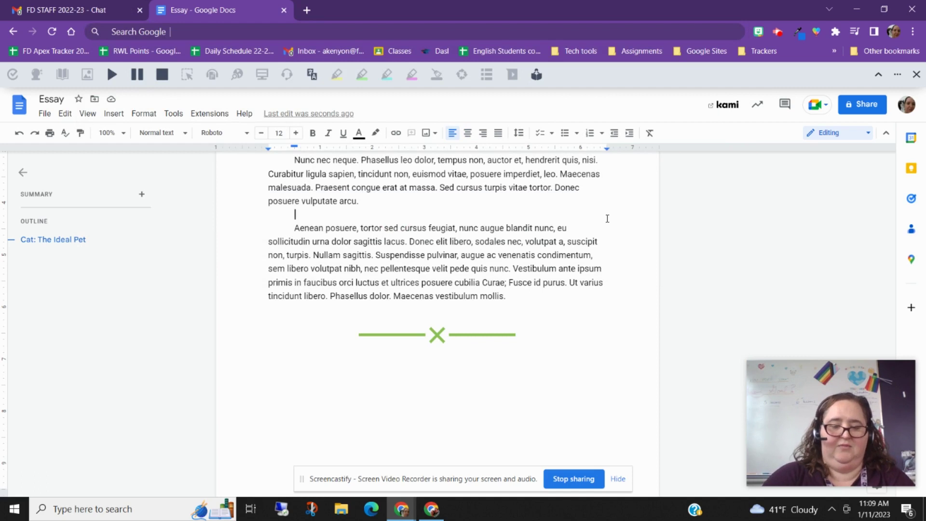
type("My ca")
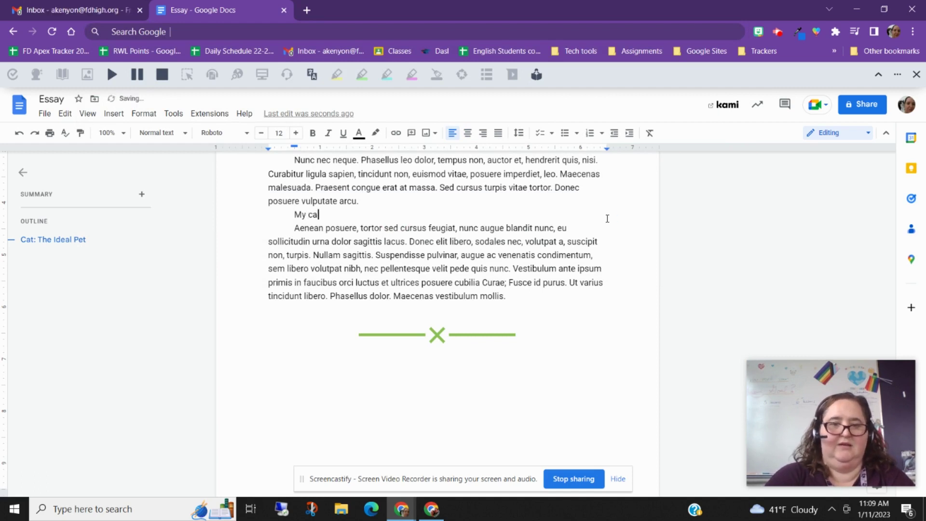
type("t is the t")
key("BackSpace")
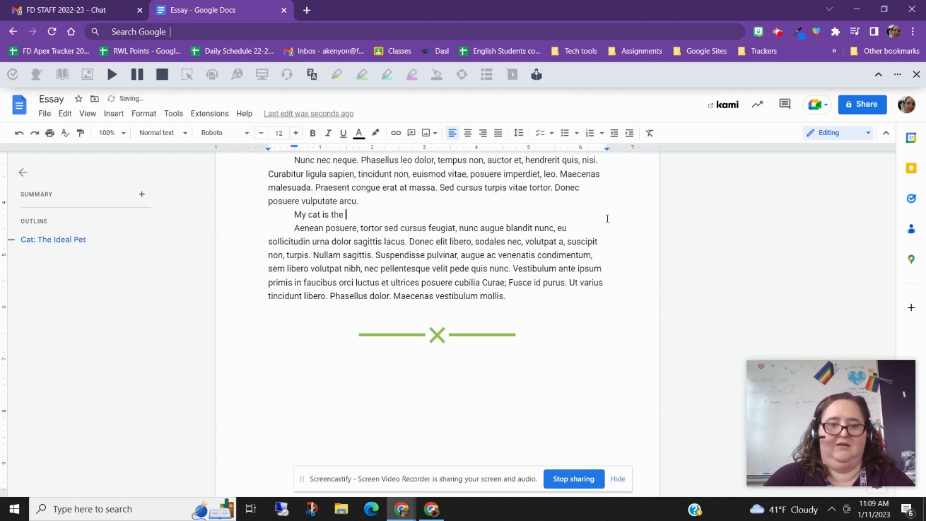
type("bests")
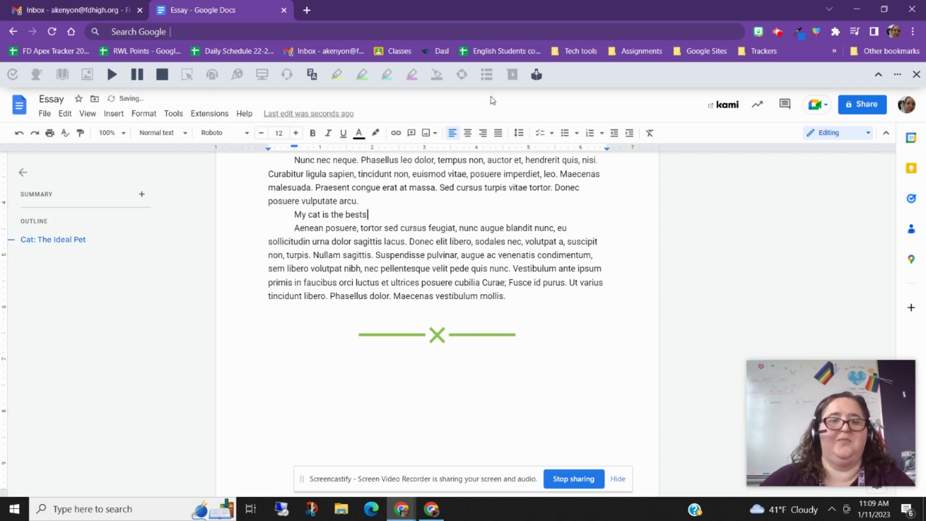
Step: Apply the Heading 1 style to the line "My cat is the bests"
left_click_drag(369, 215, 275, 216)
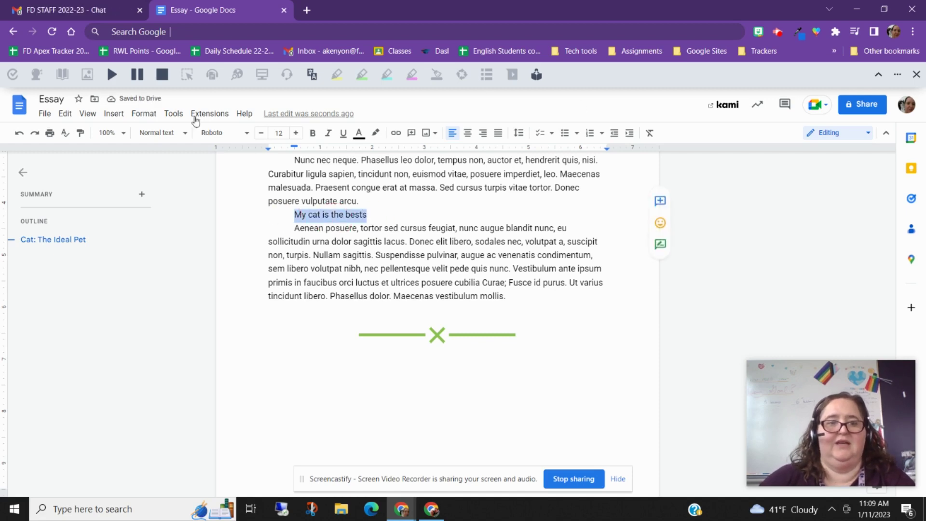
left_click(184, 137)
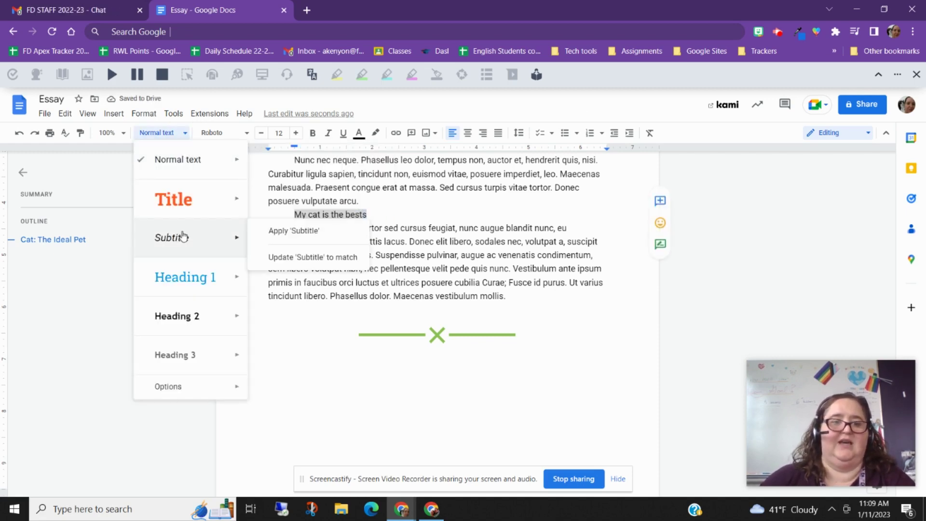
left_click(179, 278)
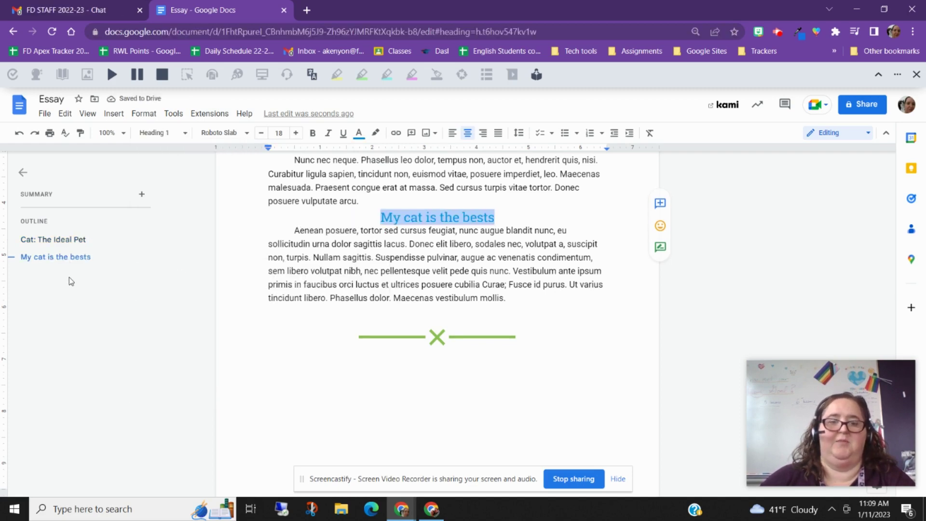
left_click(78, 337)
Step: Return to the start of the essay and jump to the "My cat is the bests" heading through the document outline
scroll(117, 273, "up", 5)
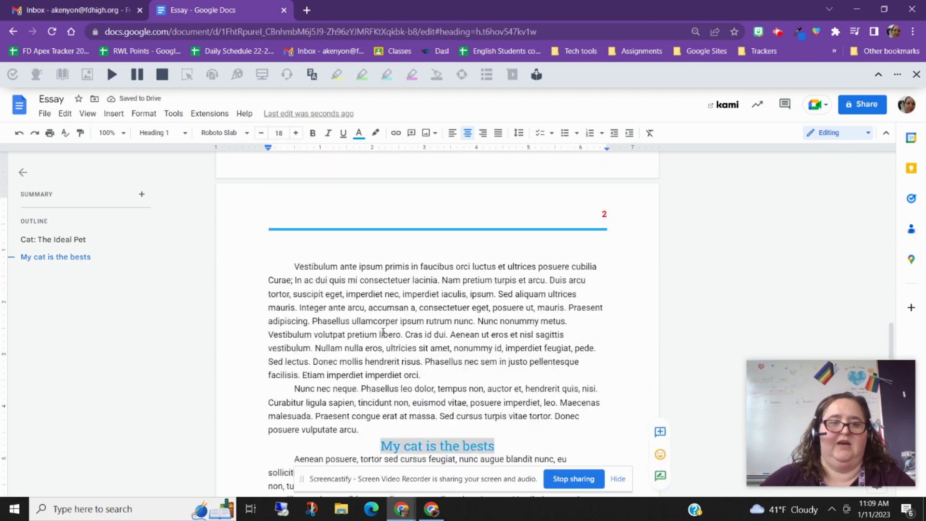
scroll(117, 273, "up", 10)
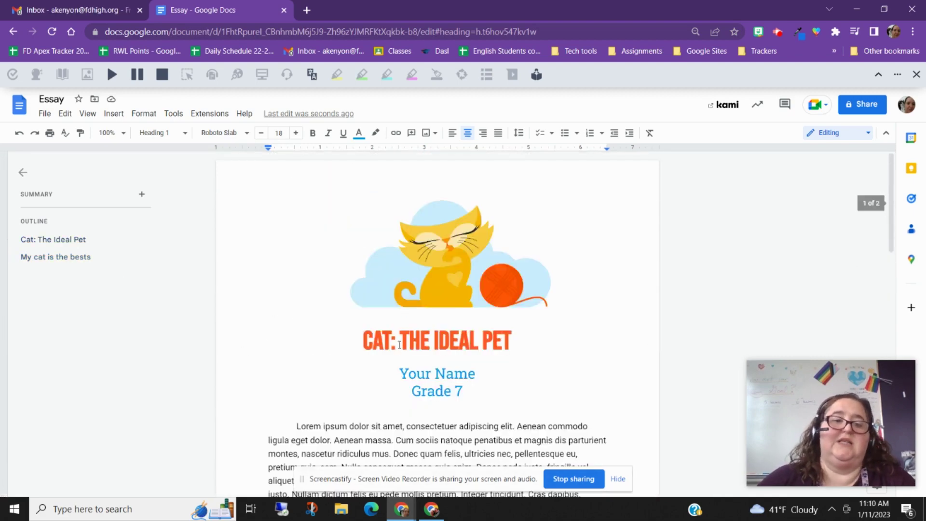
left_click(45, 261)
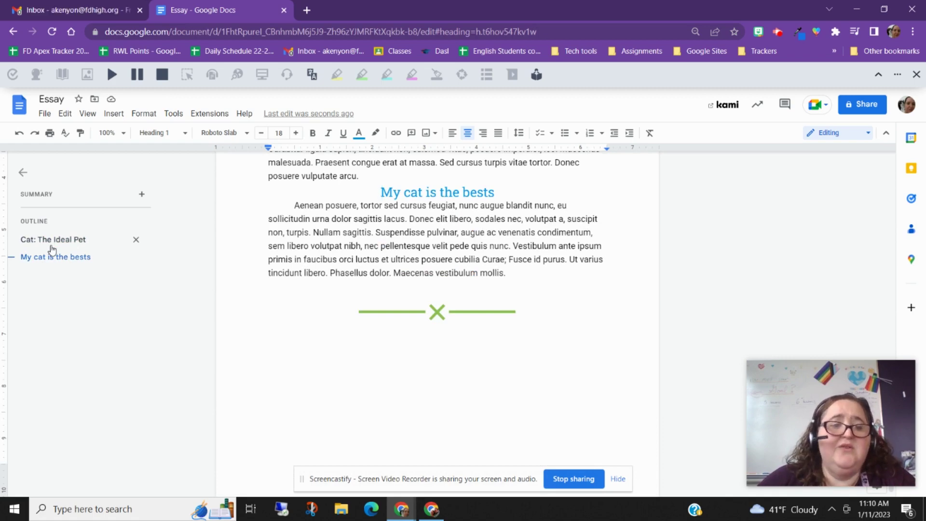
Step: Use the document outline to jump to the "Cat: The Ideal Pet" title and back to the "My cat is the bests" heading
left_click(52, 242)
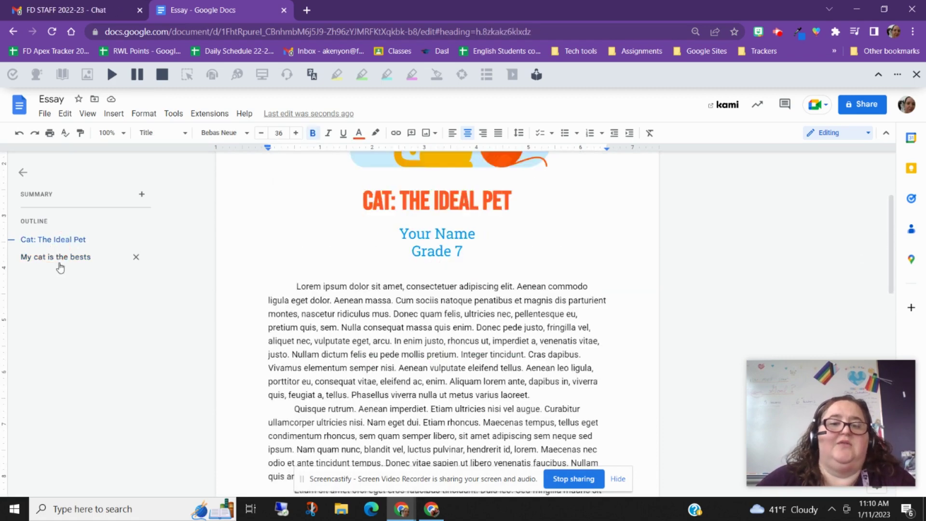
left_click(60, 261)
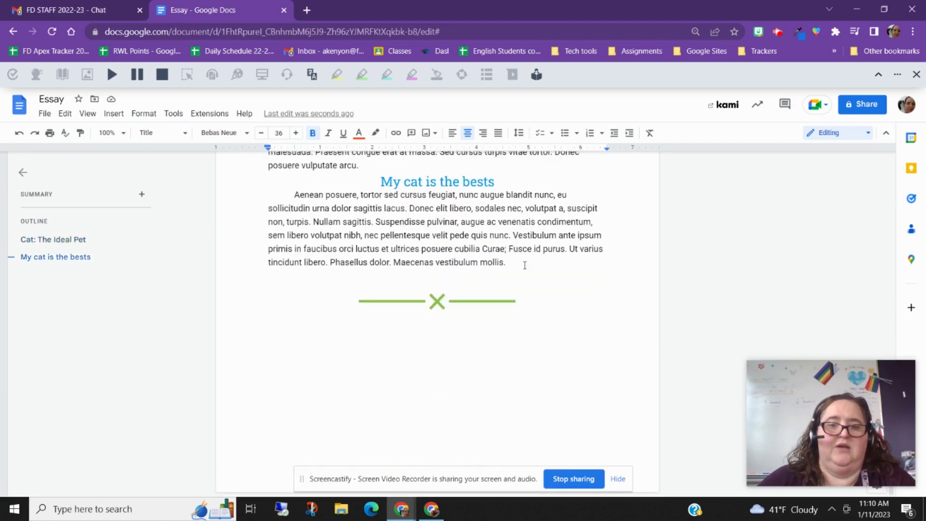
Step: Add a new line reading "Chapter 2" after the paragraph that follows the "My cat is the bests" heading
left_click(524, 265)
key("Return")
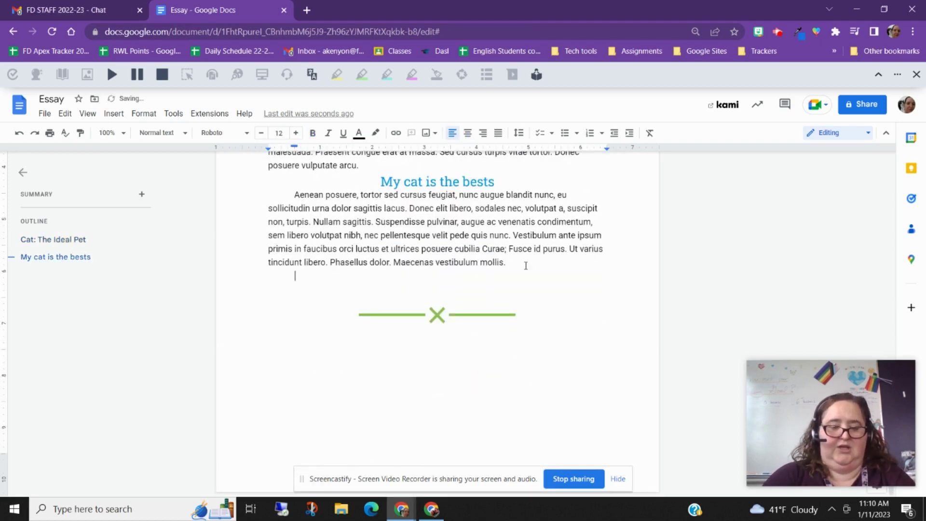
type("Chapter ")
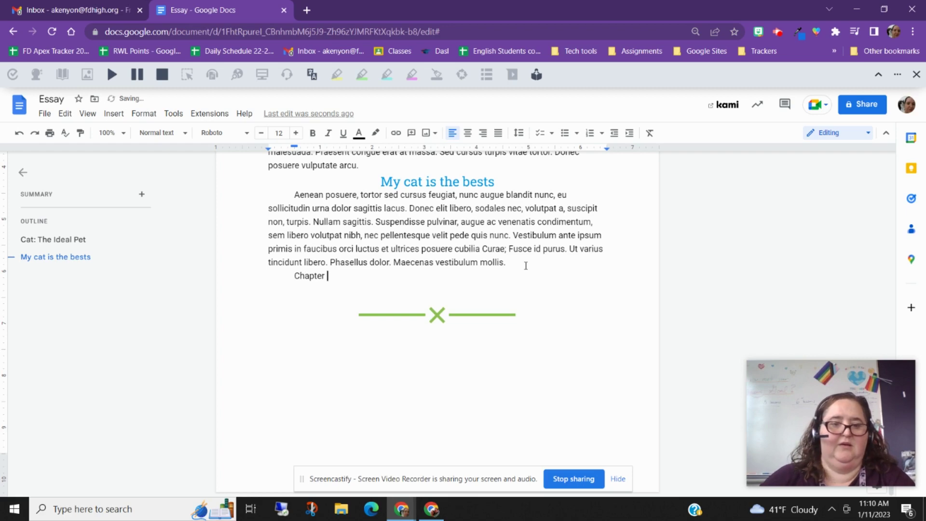
type("2")
Step: Apply the Heading 1 style to the "Chapter 2" line
left_click_drag(370, 280, 262, 281)
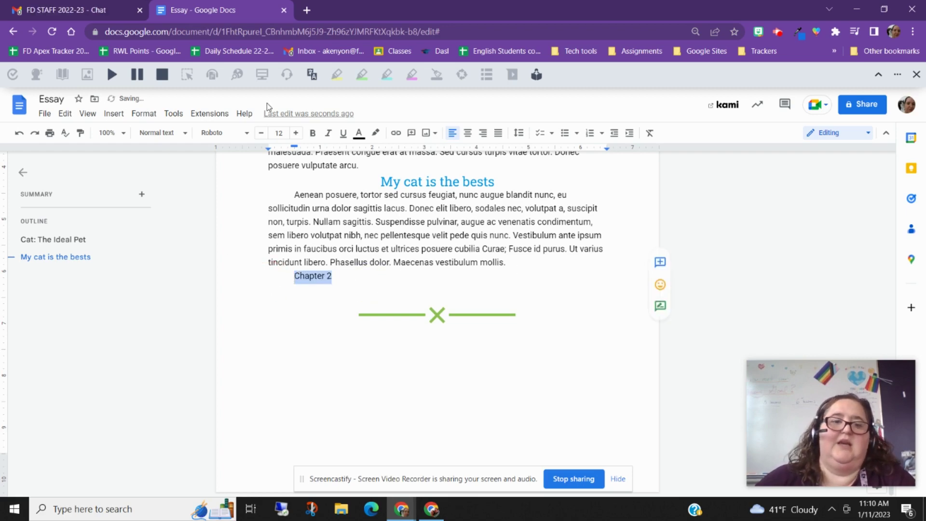
left_click(186, 133)
left_click(185, 282)
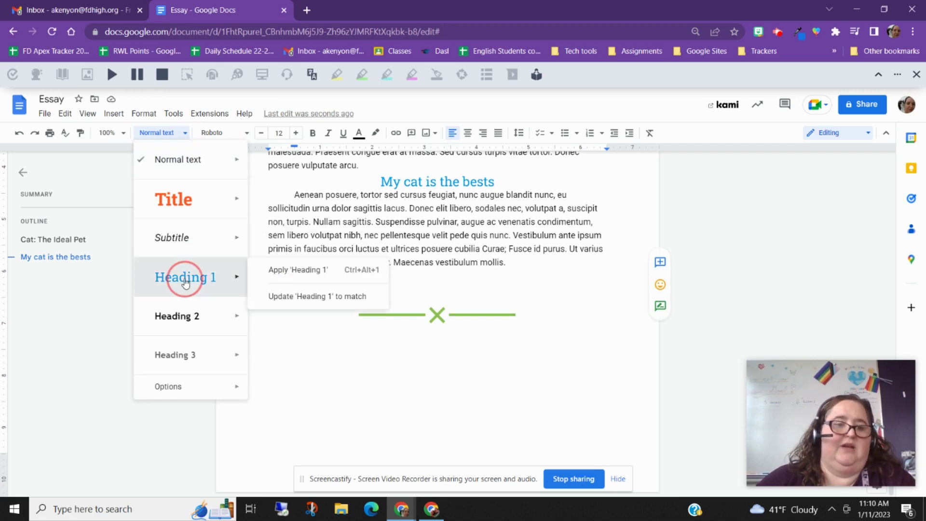